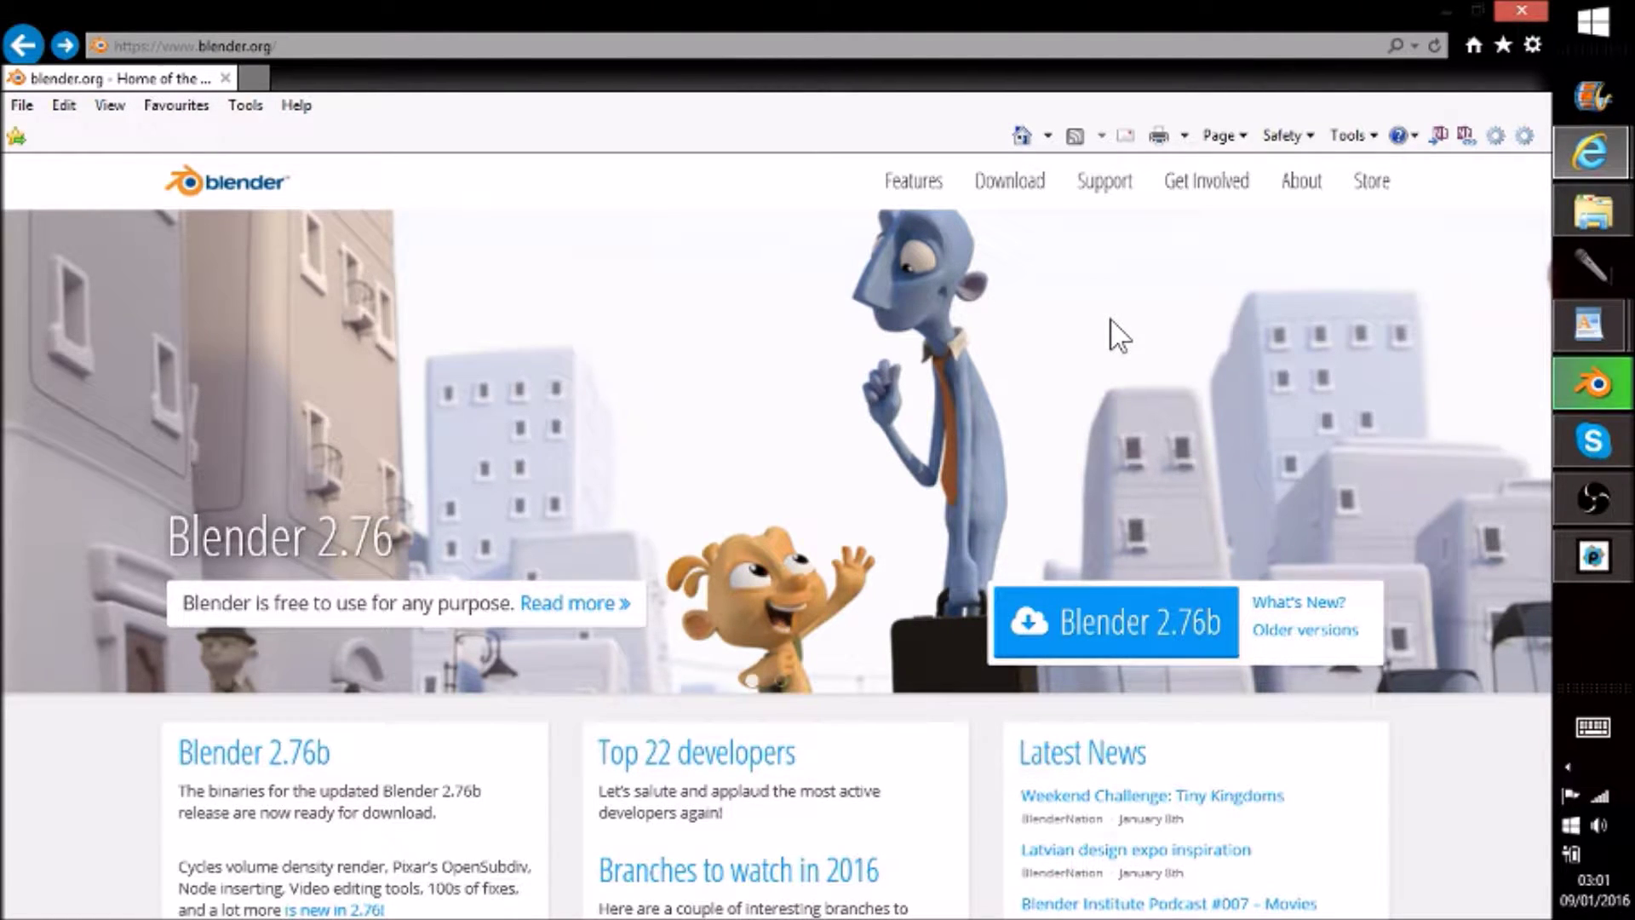
left_click(347, 46)
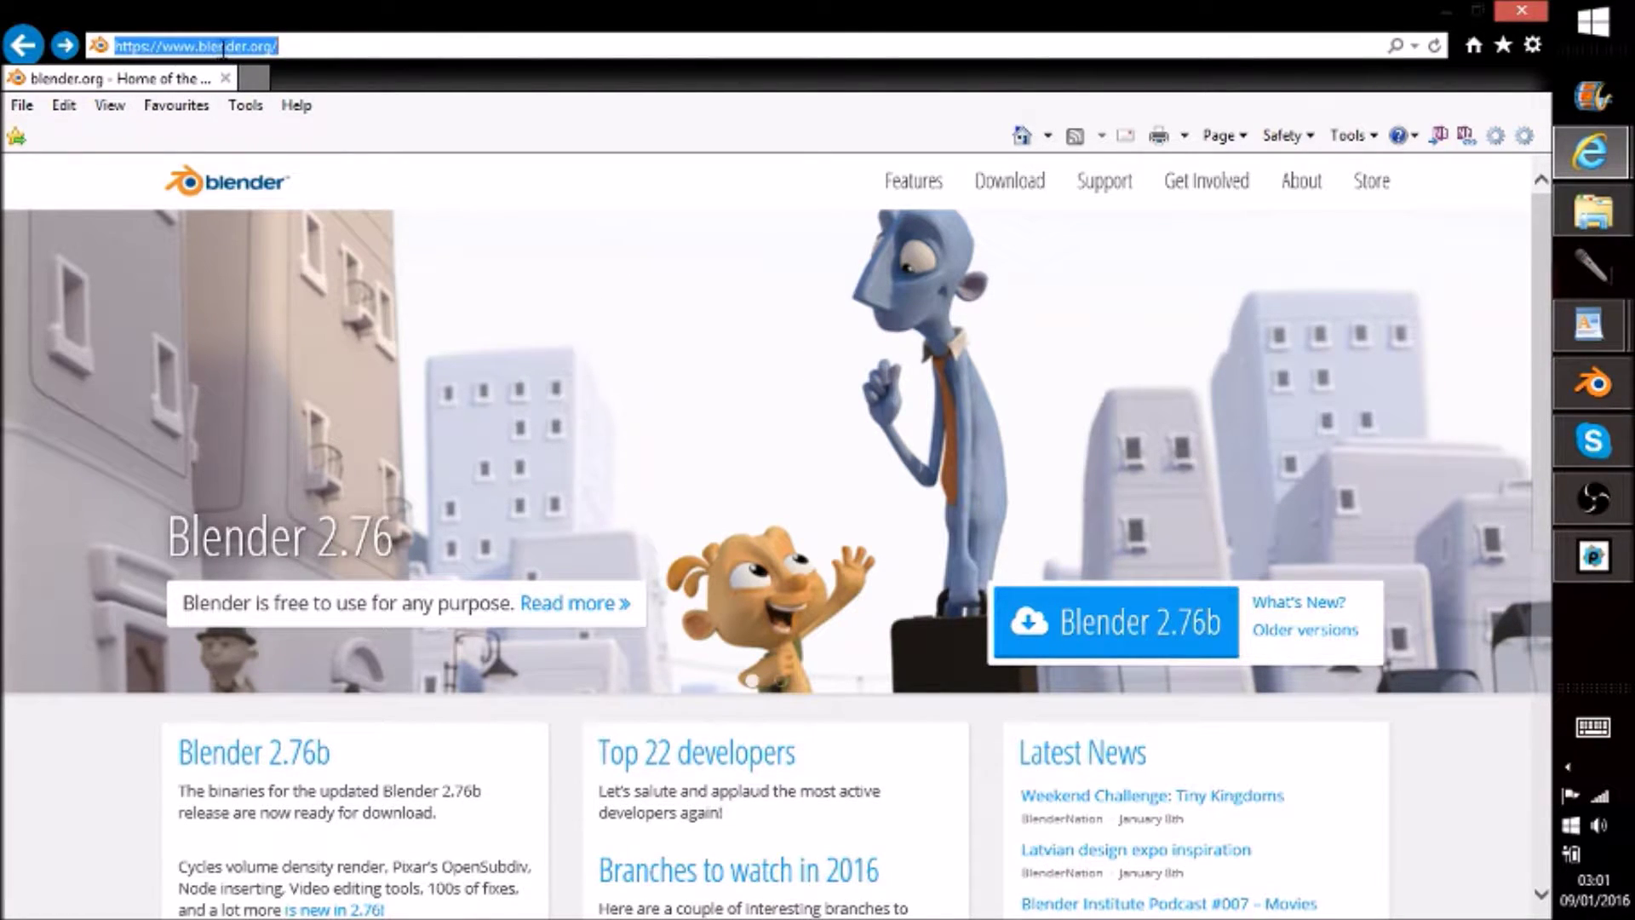
- Download the 64-bit Windows installer blender-2.76b-windows64.msi from the USA mirror
left_click(847, 547)
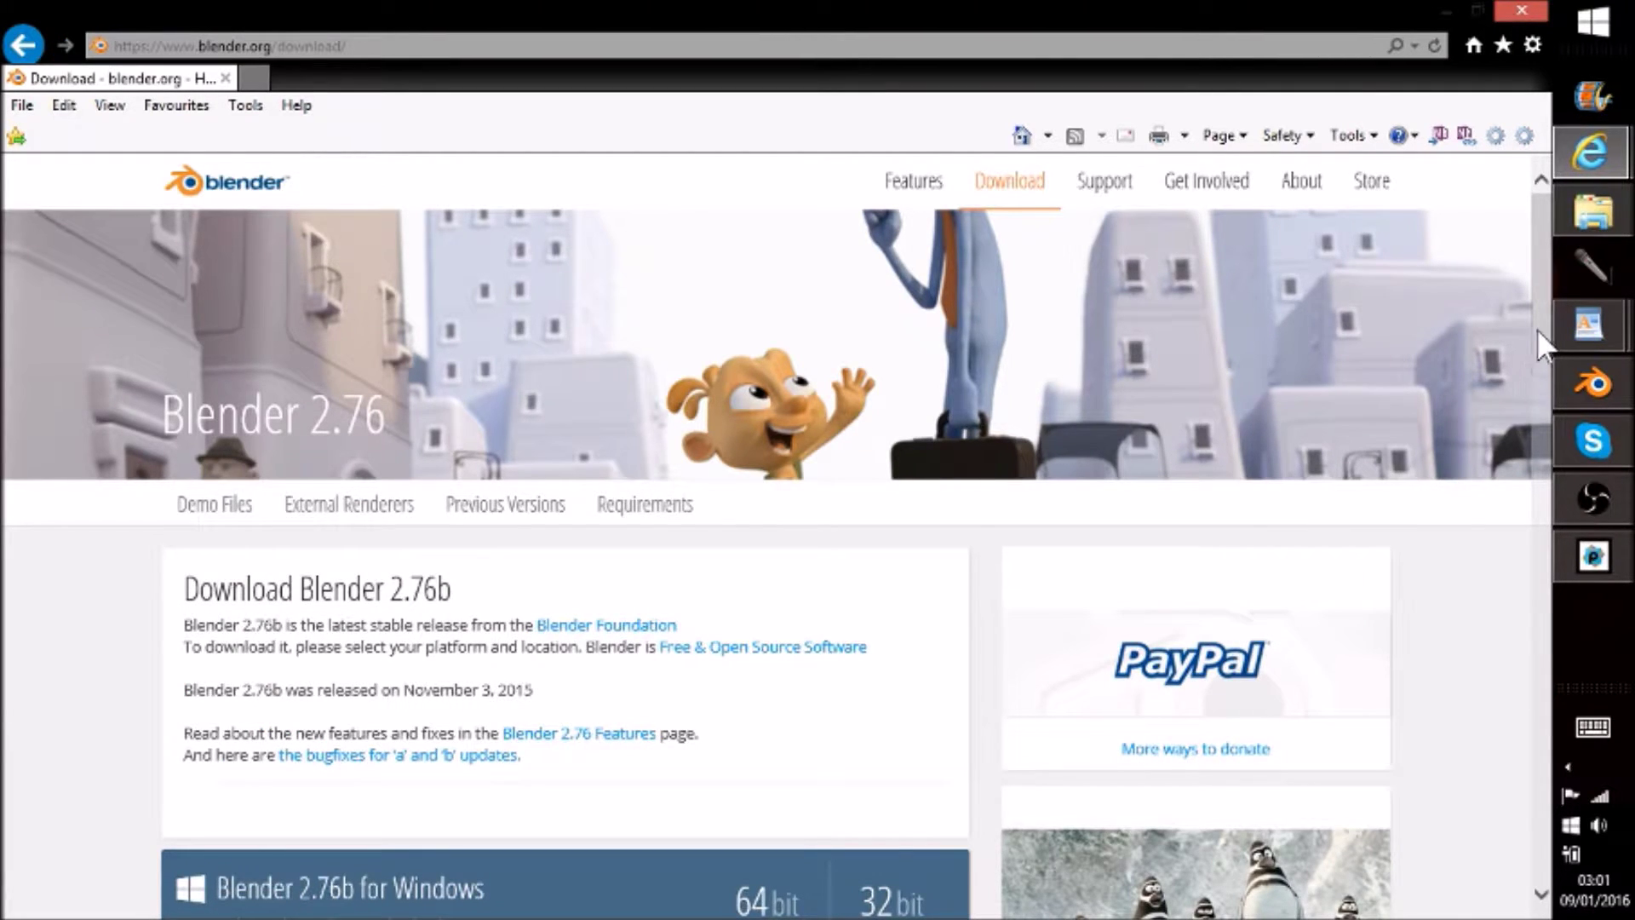
scroll(1529, 362, "down", 3)
left_click_drag(1531, 386, 1434, 492)
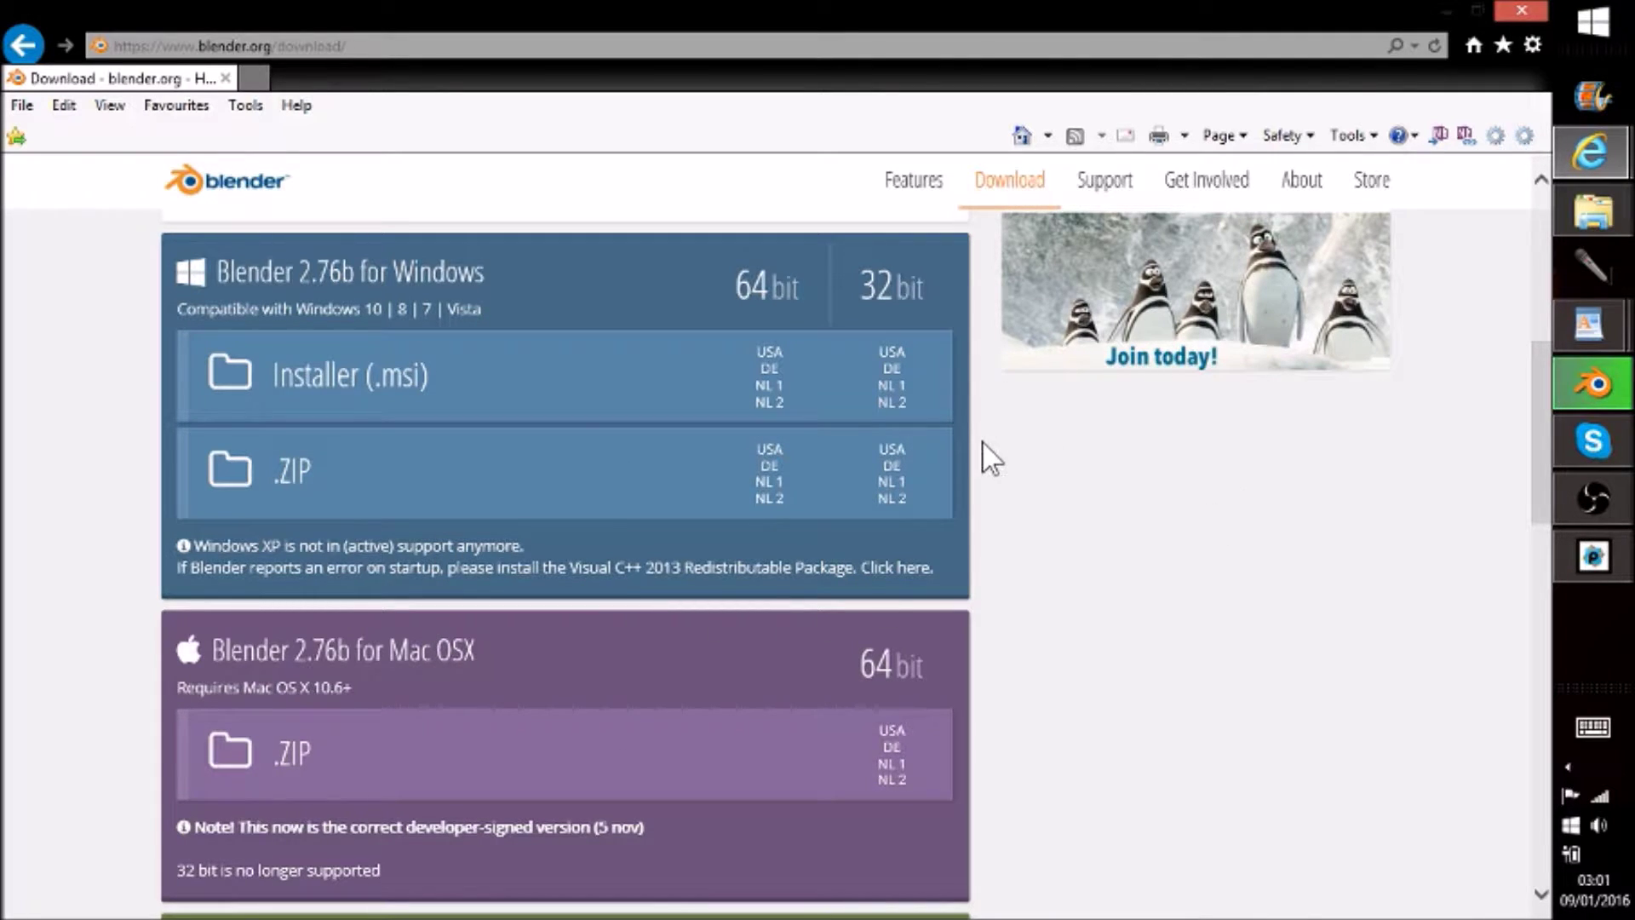
left_click(781, 358)
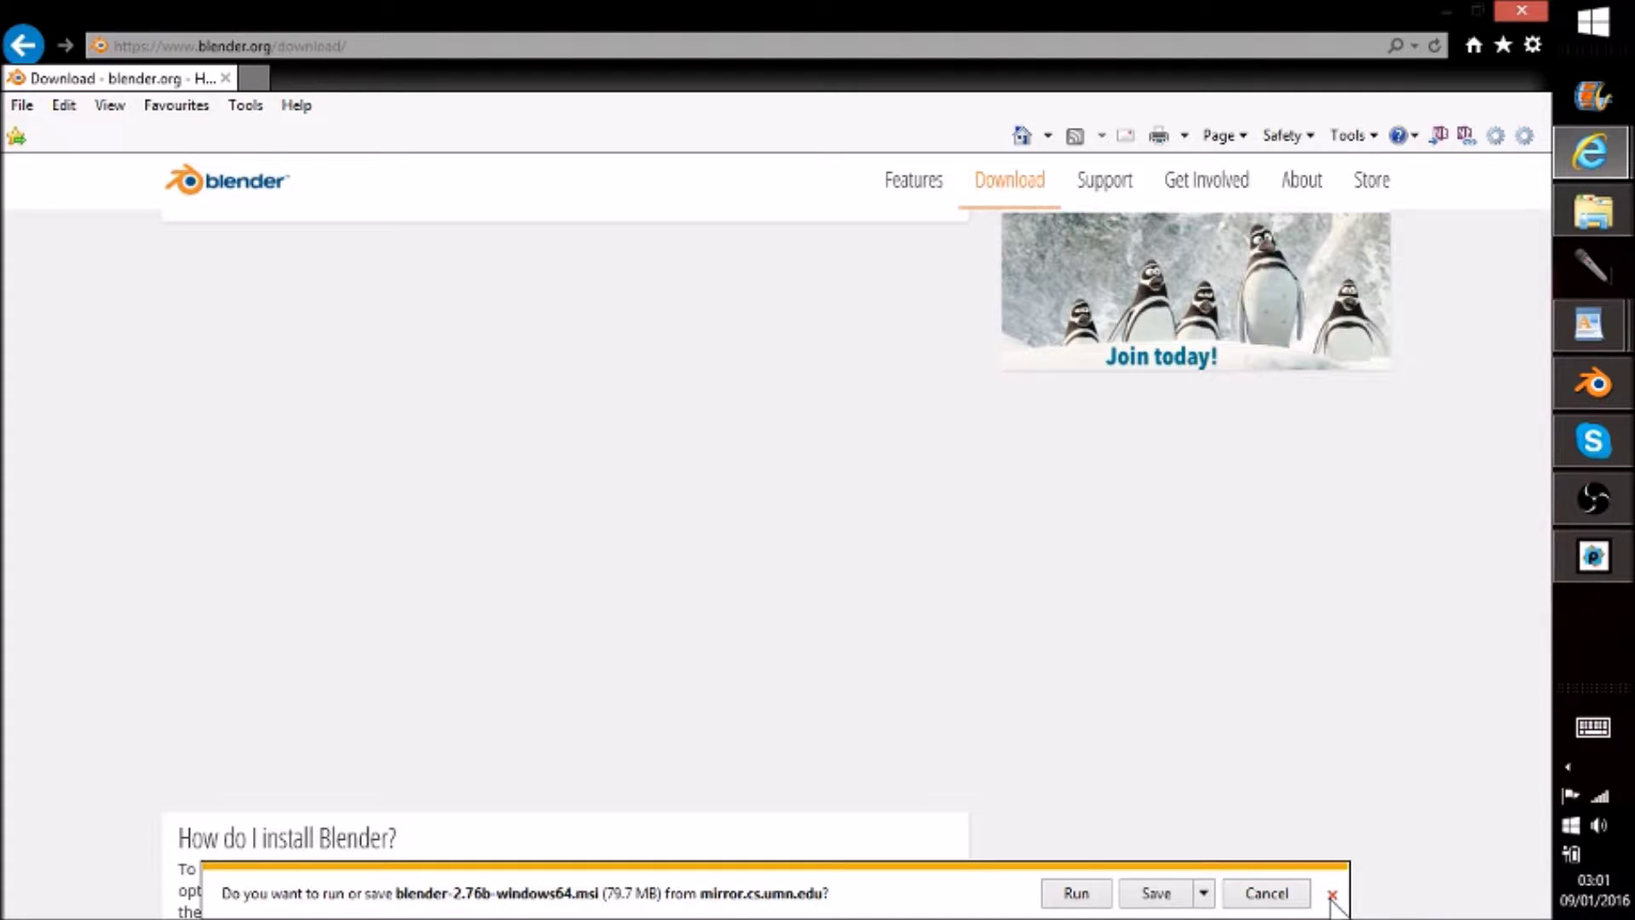
- Dismiss the download notification and continue past the Blender Setup welcome page
left_click(1332, 896)
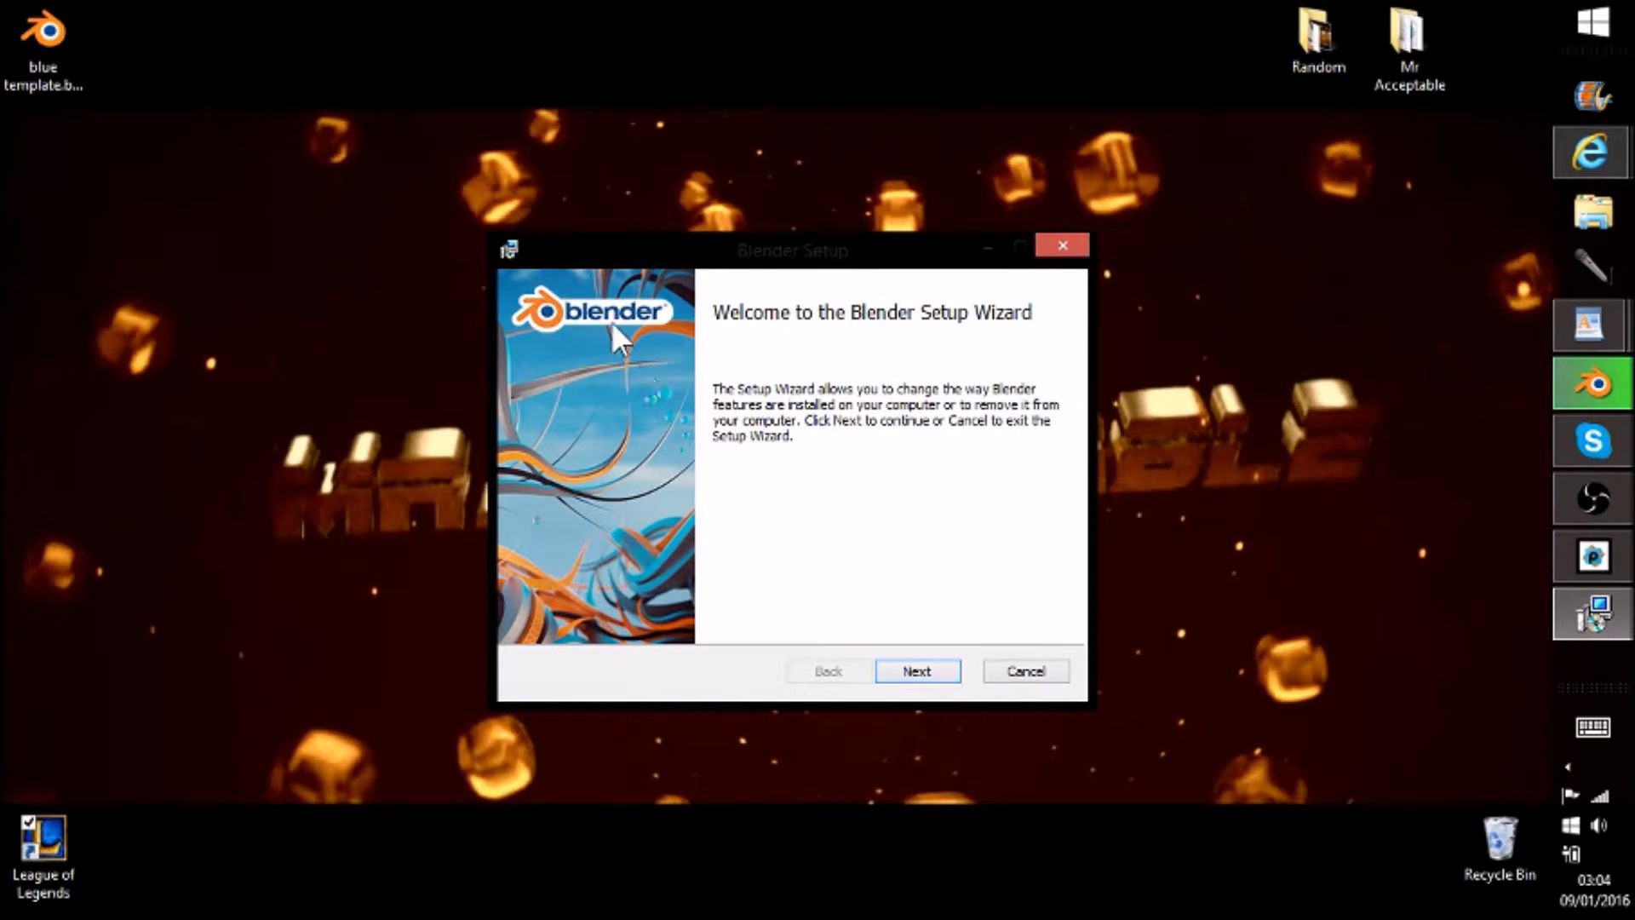
left_click(917, 670)
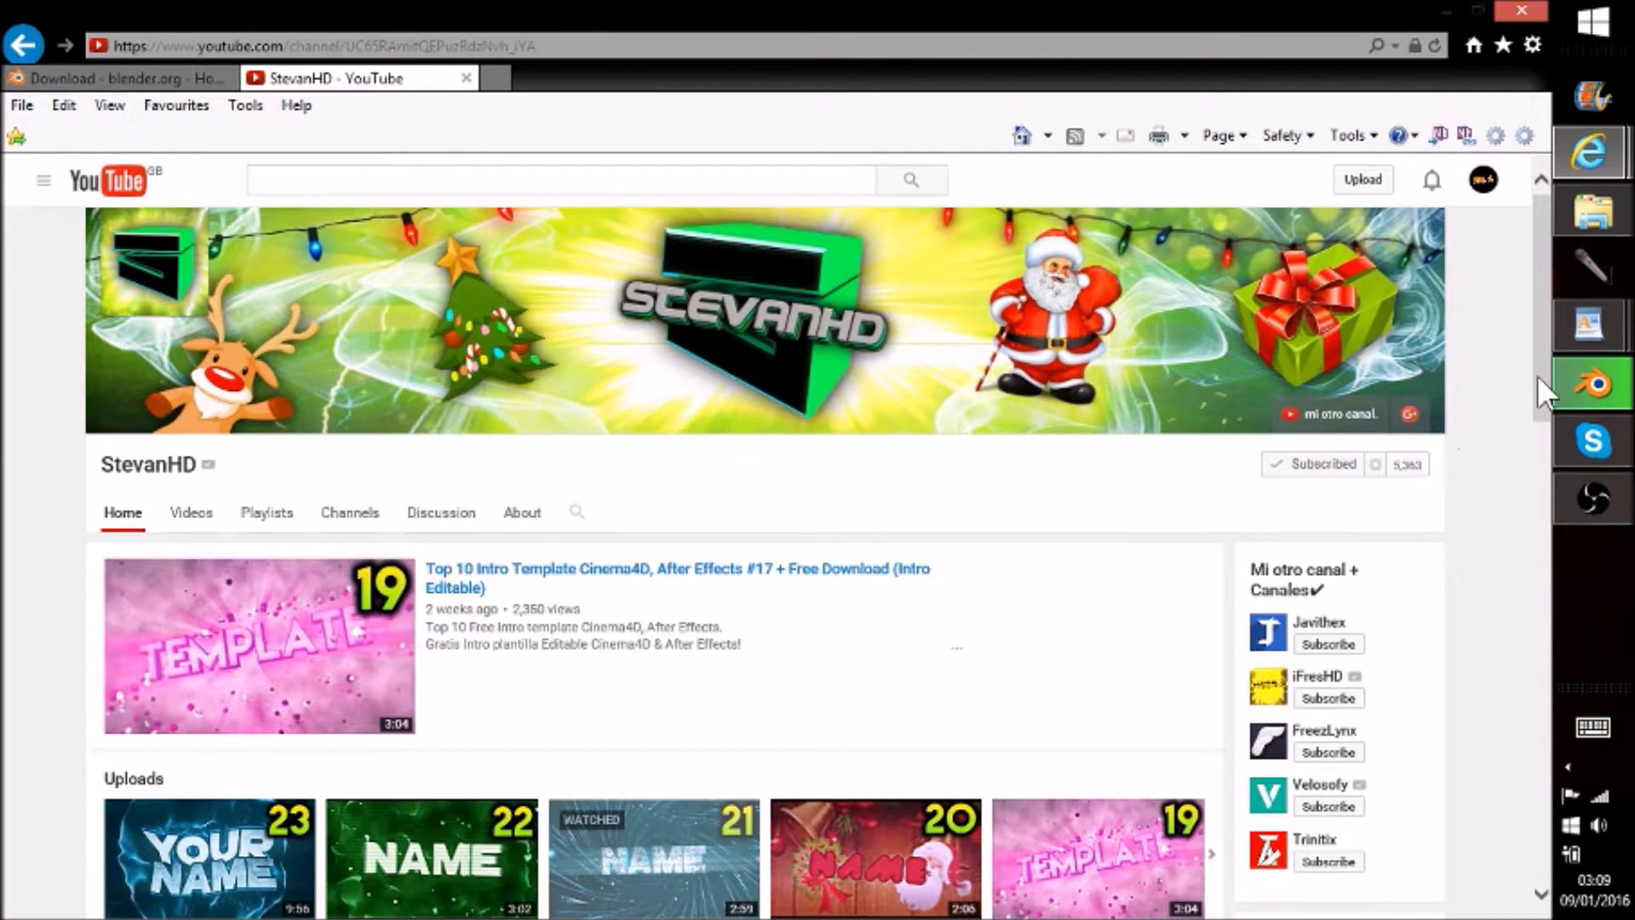
- Open the channel's newest upload, the Top 50 Intro Free Template 3D #23 video
left_click_drag(1535, 375, 1536, 485)
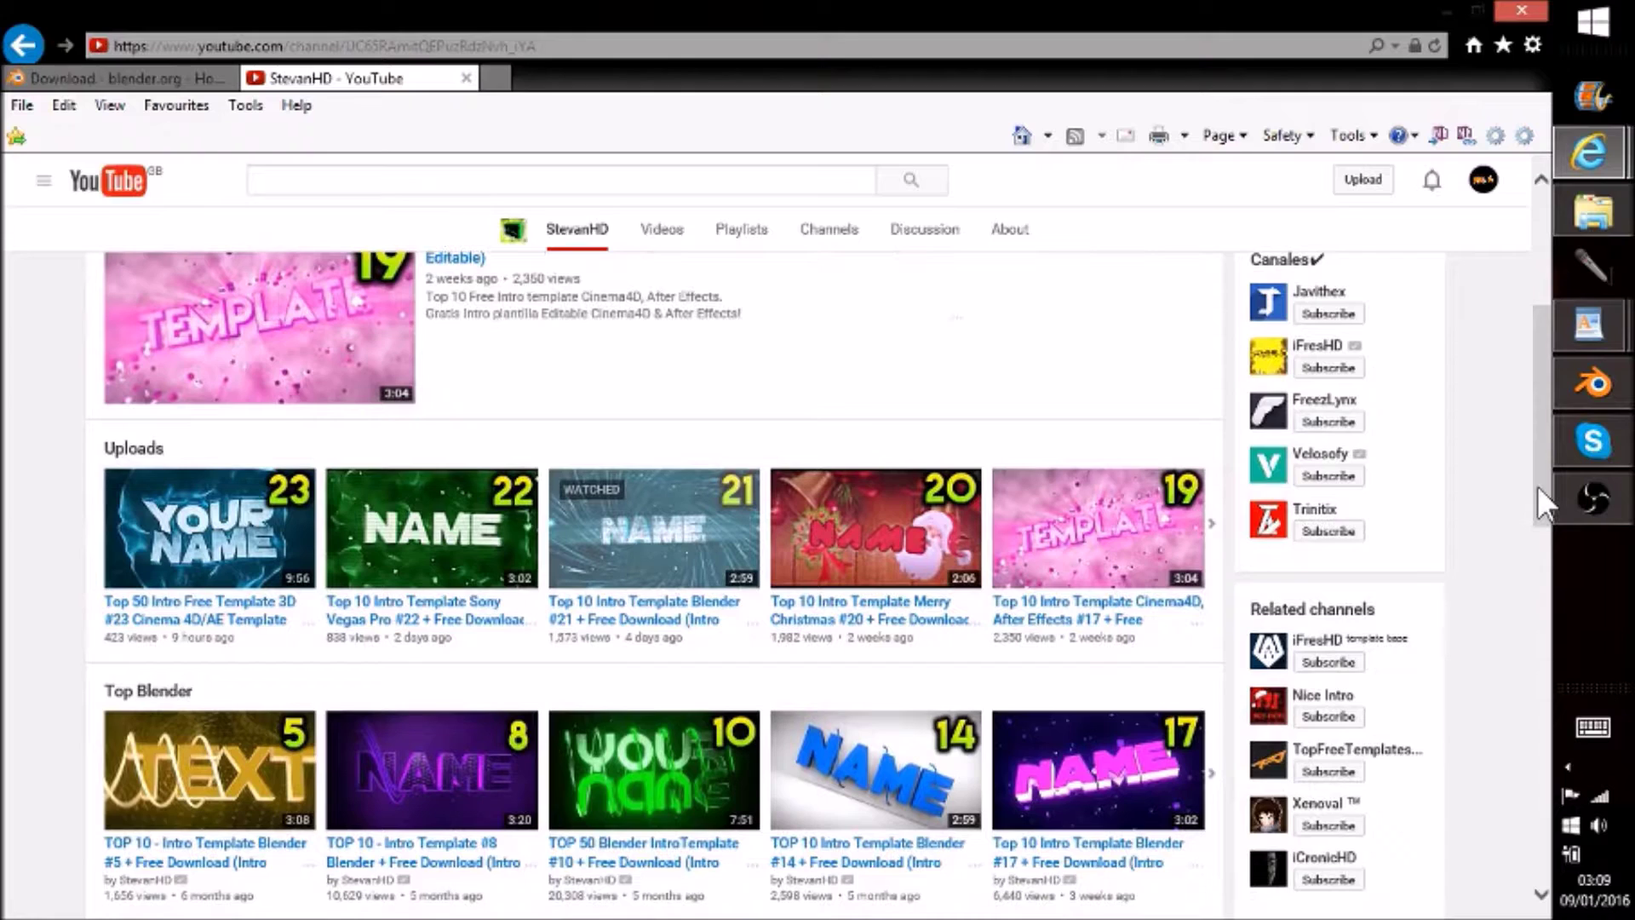
left_click(225, 522)
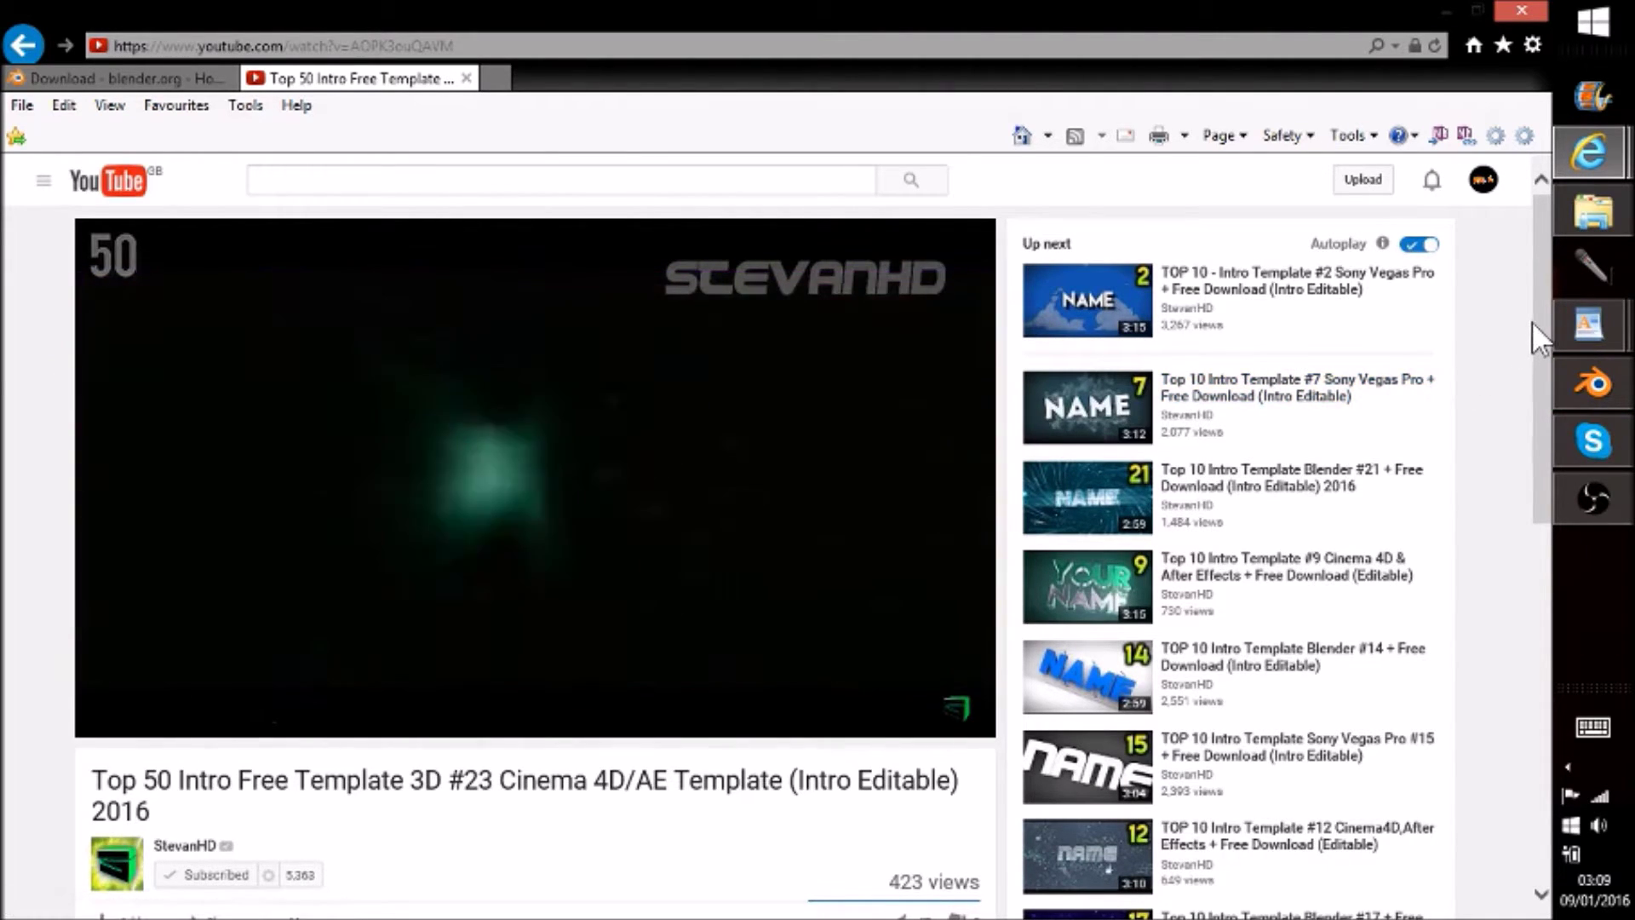
- Pause the #23 video, follow a bit.ly template link from its description, then close the MediaFire tab
scroll(1531, 319, "down", 5)
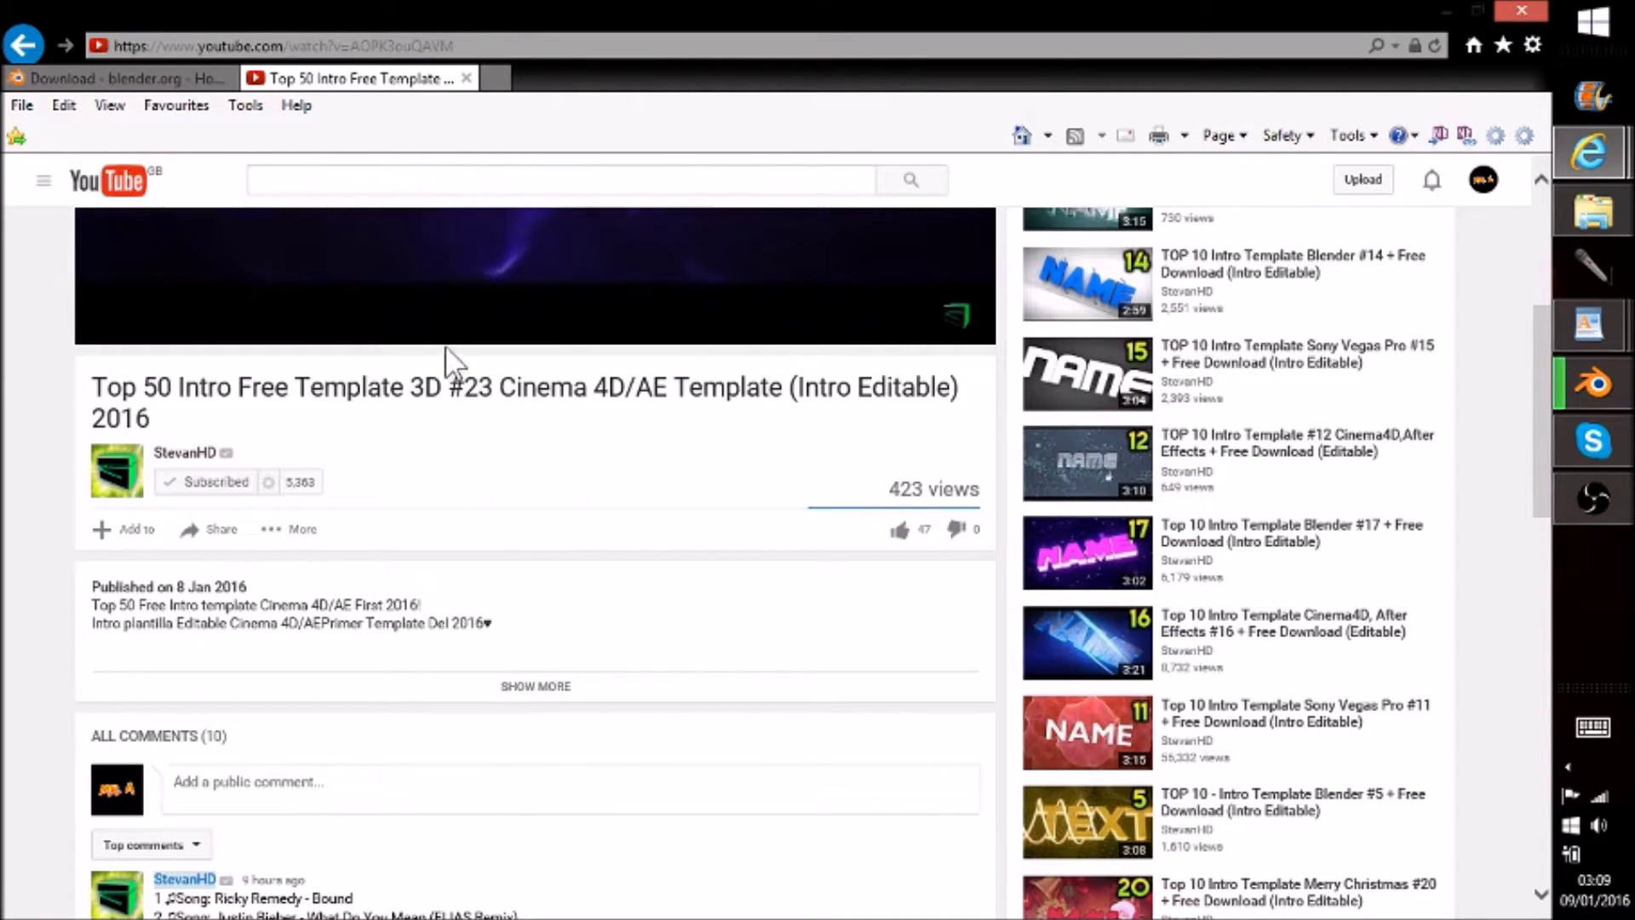
left_click(406, 263)
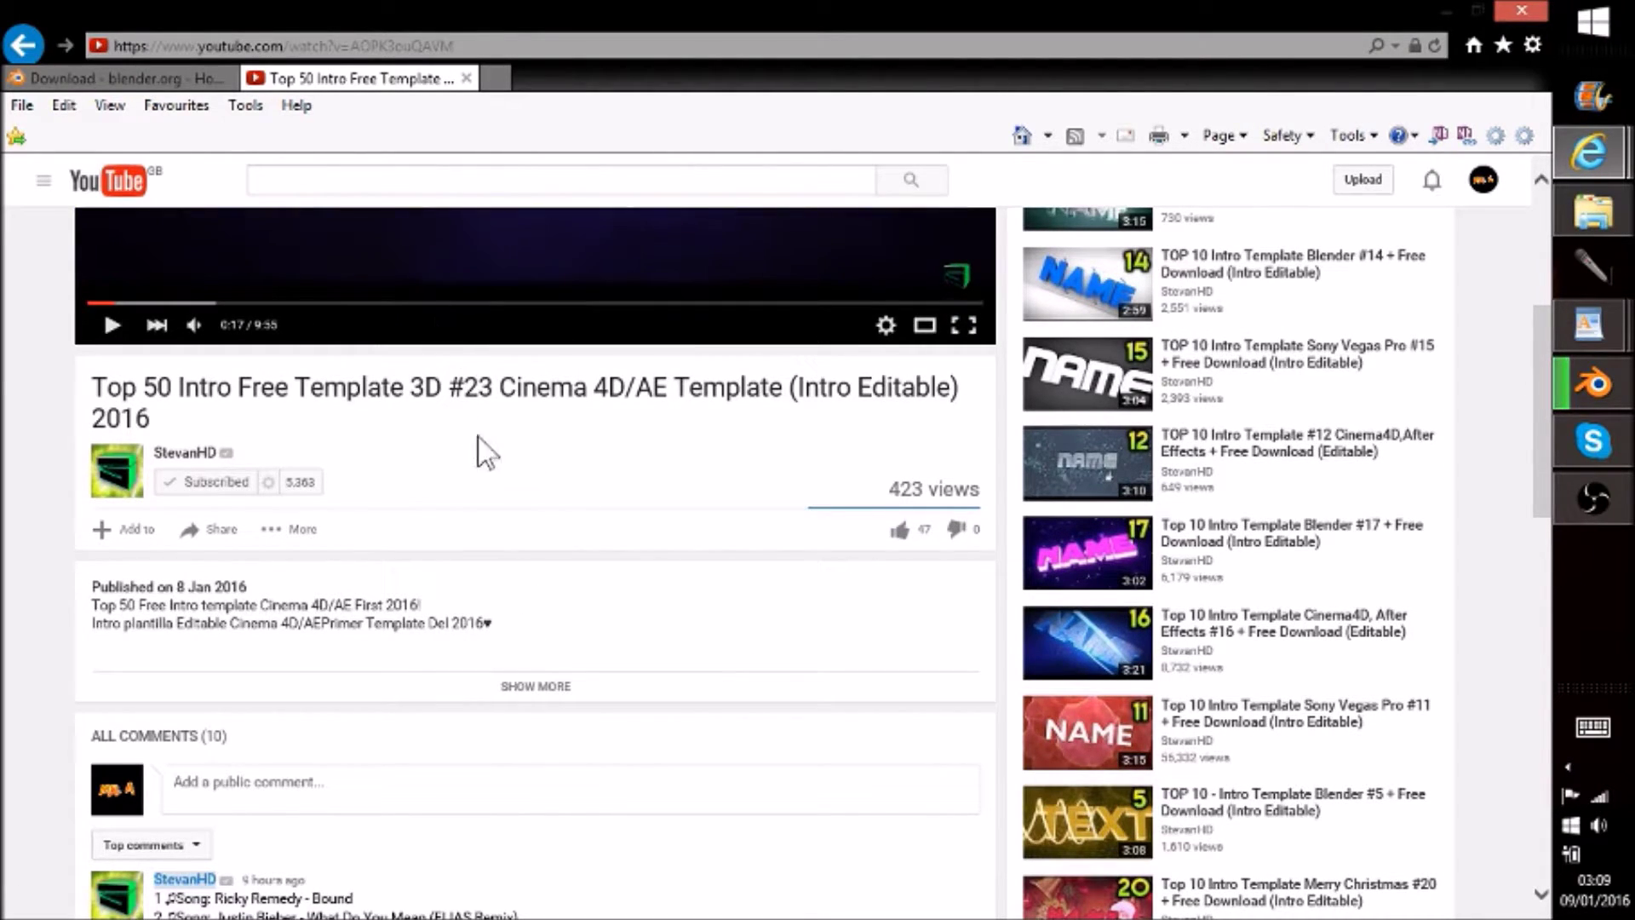
left_click(535, 687)
scroll(1545, 368, "down", 1)
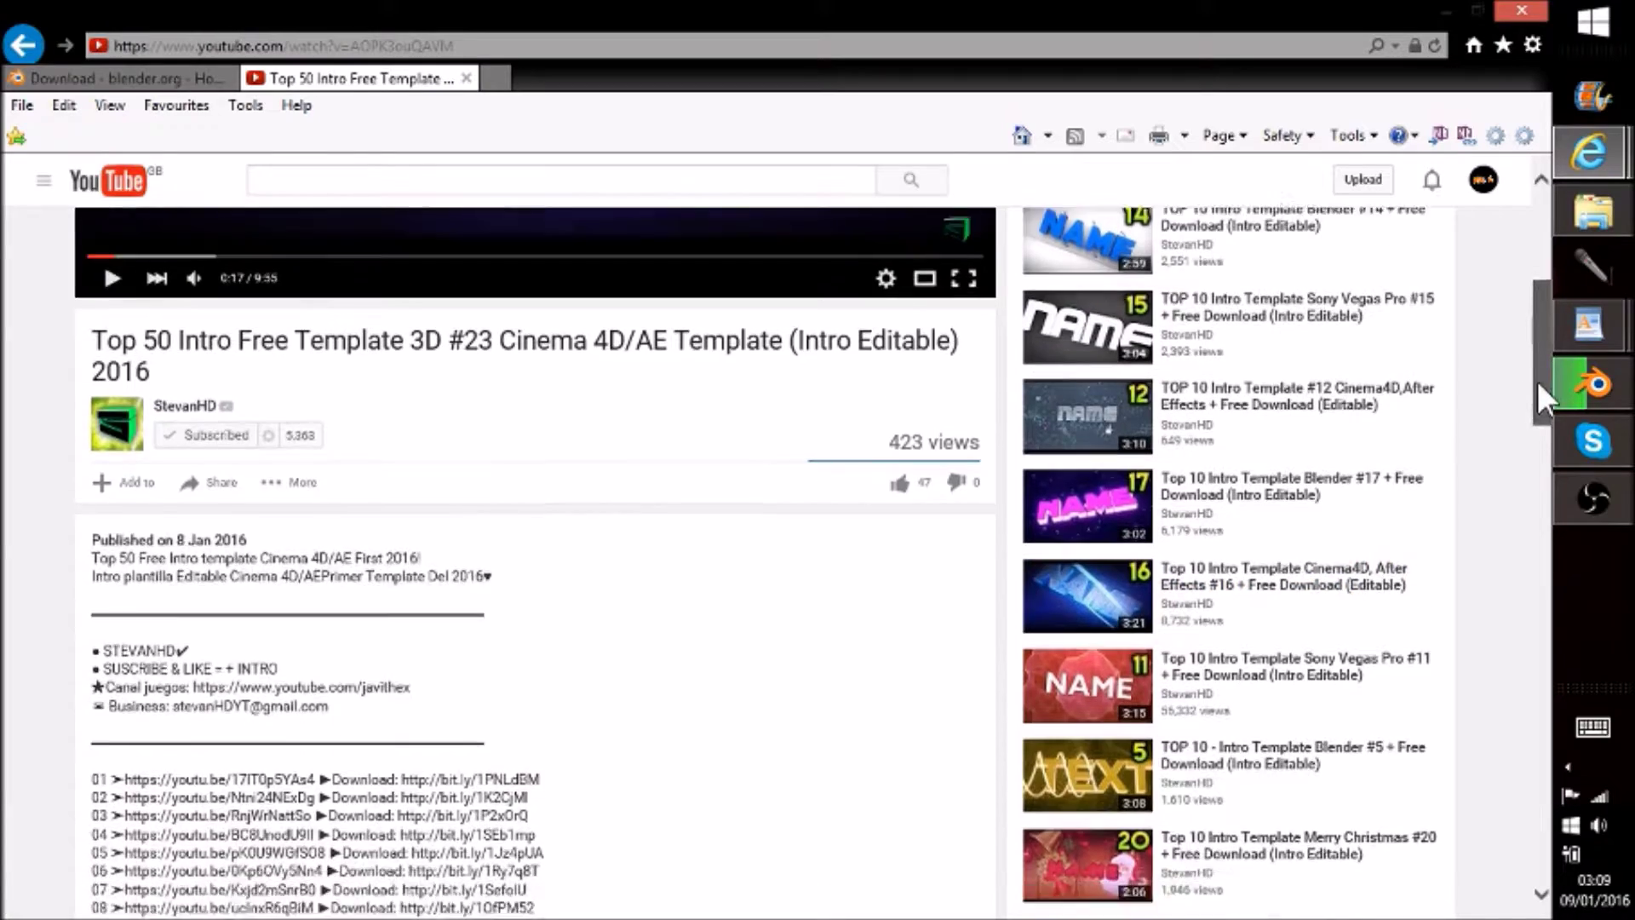
left_click_drag(1536, 381, 1543, 475)
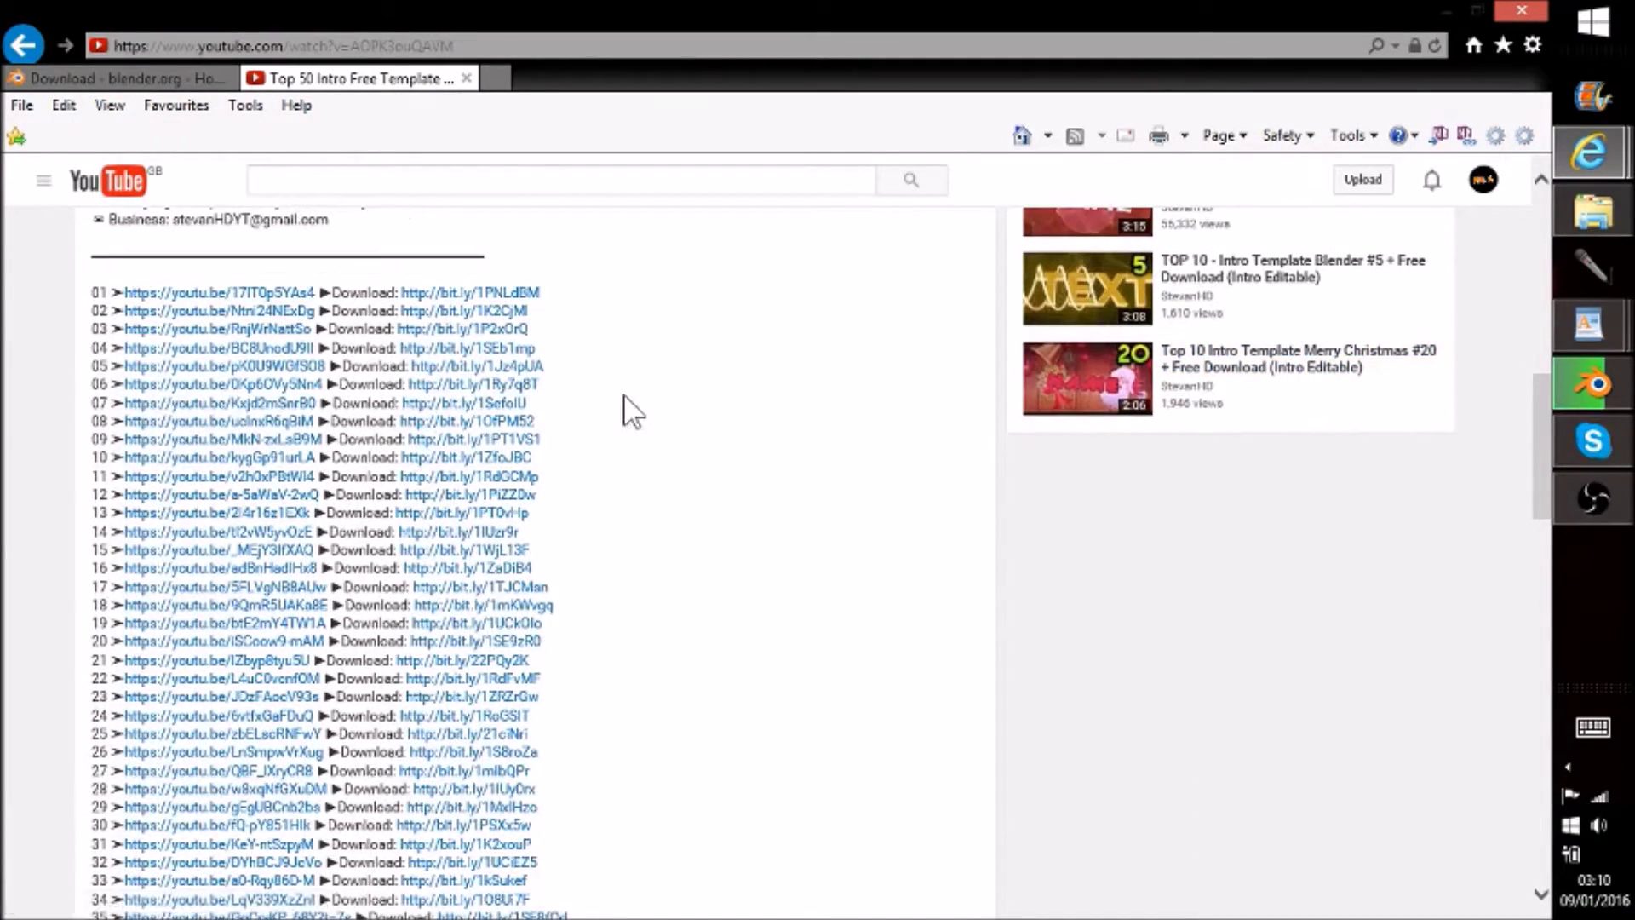
left_click(498, 375)
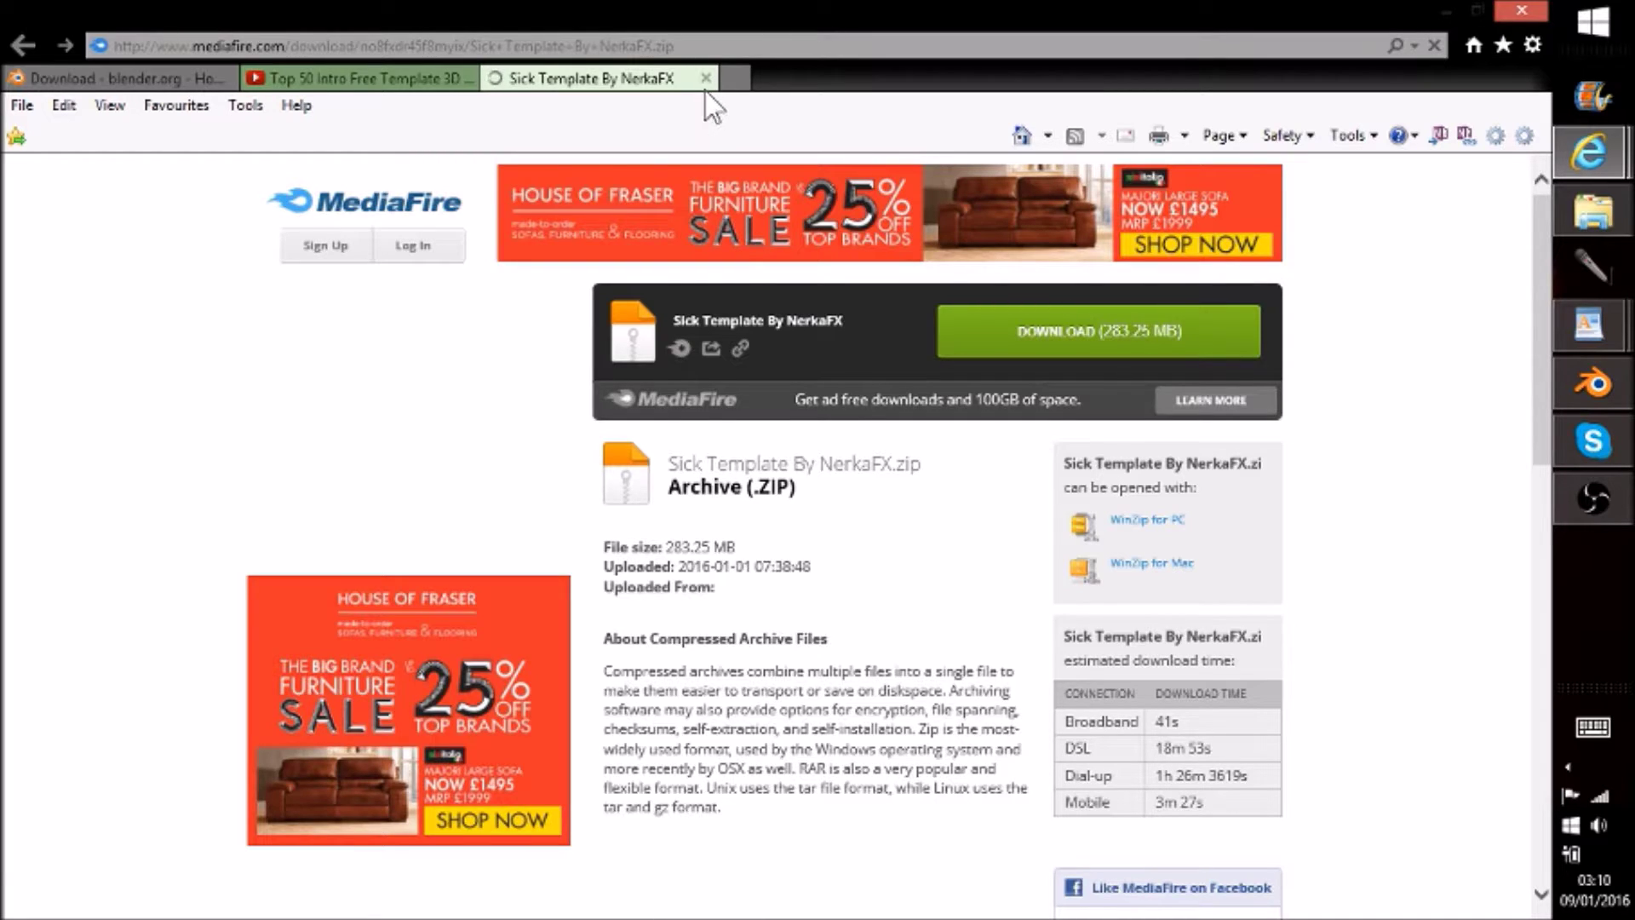
left_click(706, 78)
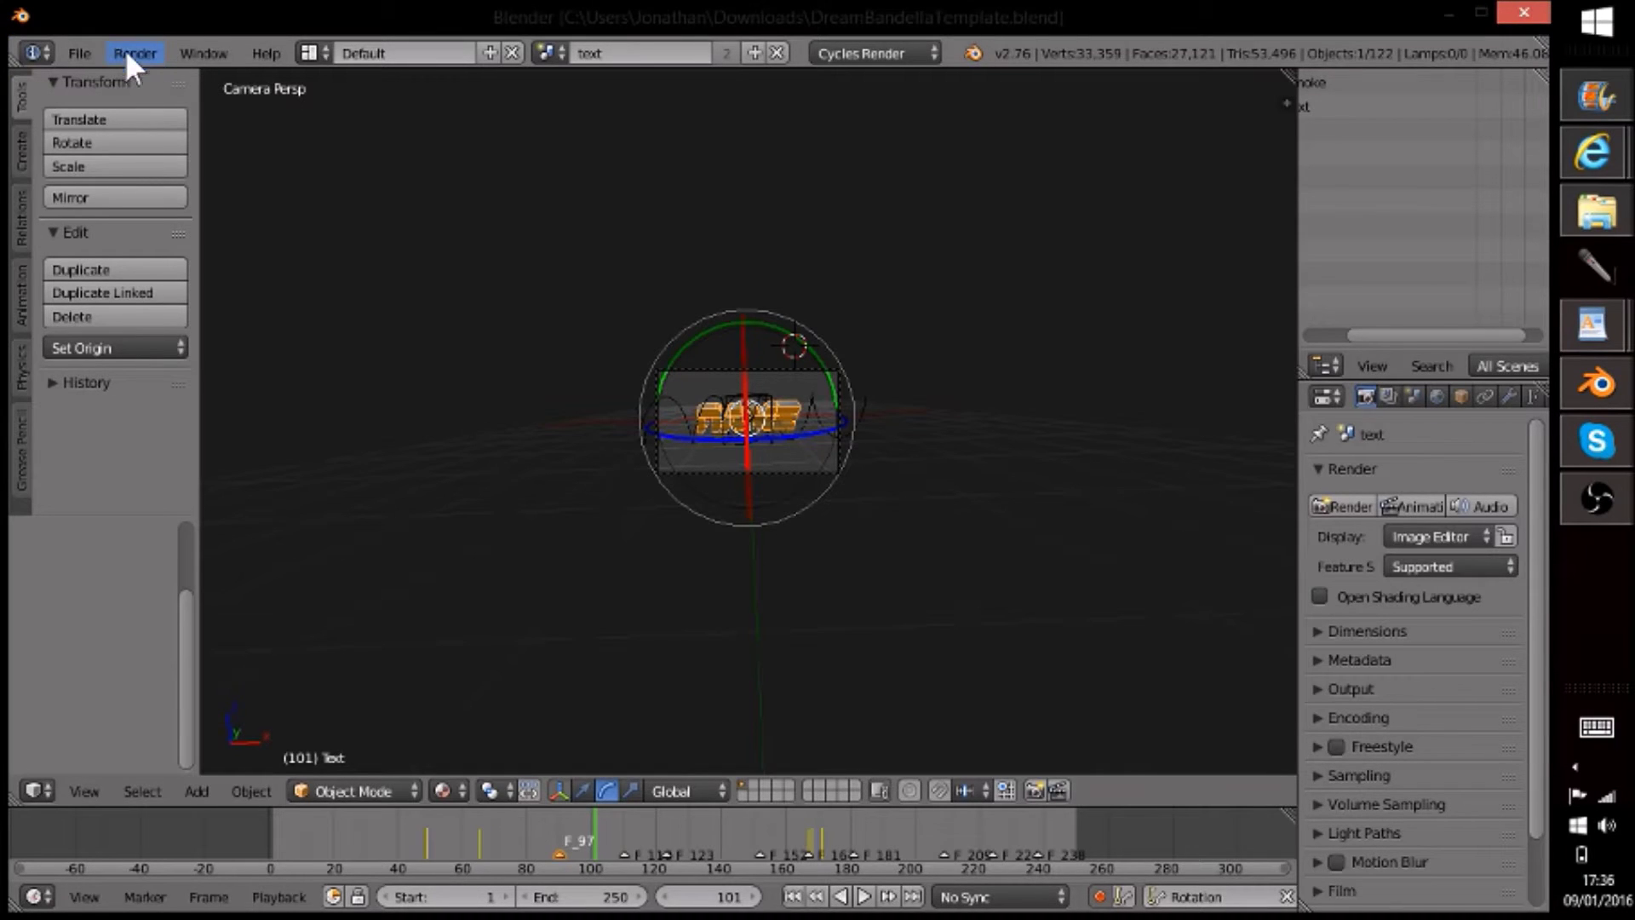
- Open DreamBandellaTemplate.blend from the Downloads folder
left_click(78, 52)
left_click(123, 101)
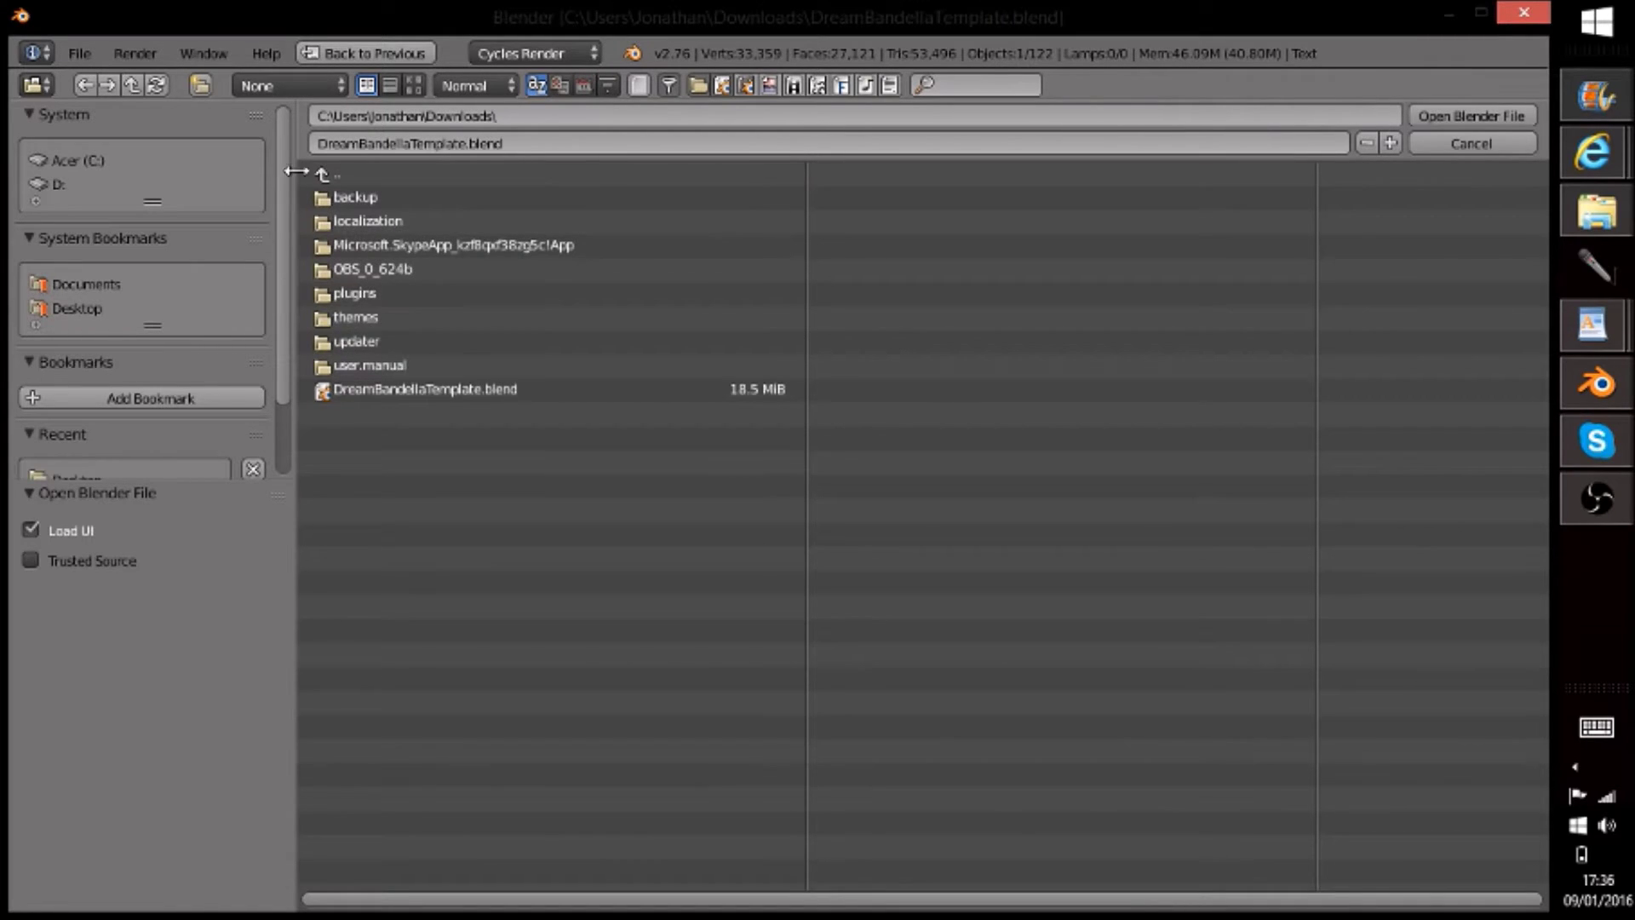
left_click(336, 383)
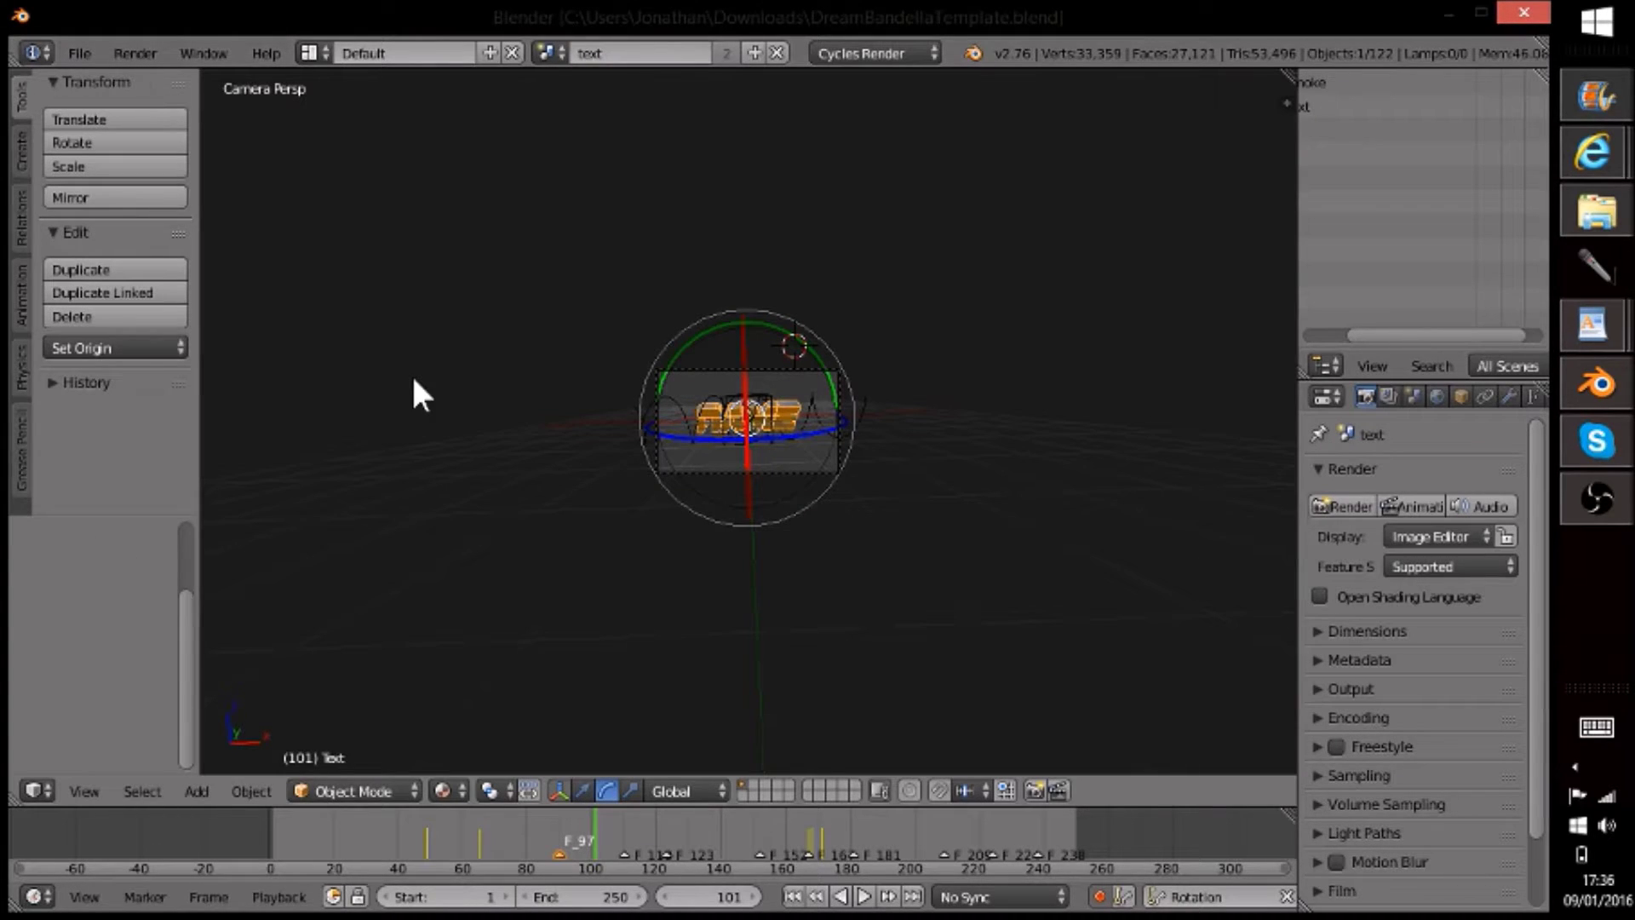
- Jump back to frame 0 and replace the Text.001 object's wording with new text starting 'Dre'
key("ctrl+z")
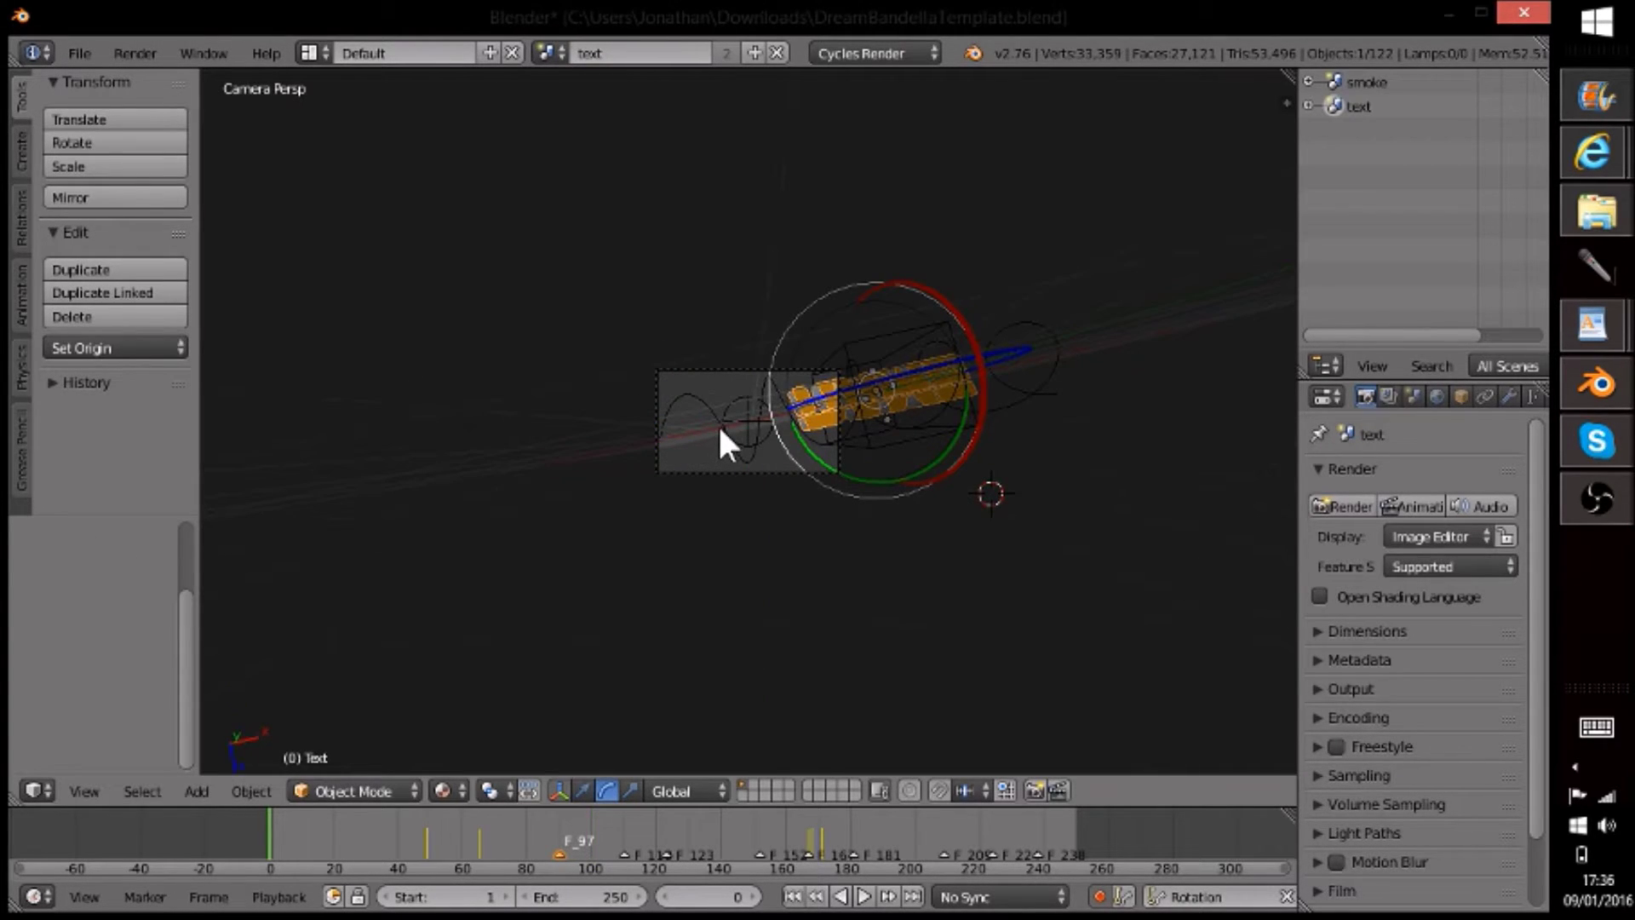
right_click(819, 427)
key("Tab")
key("BackSpace")
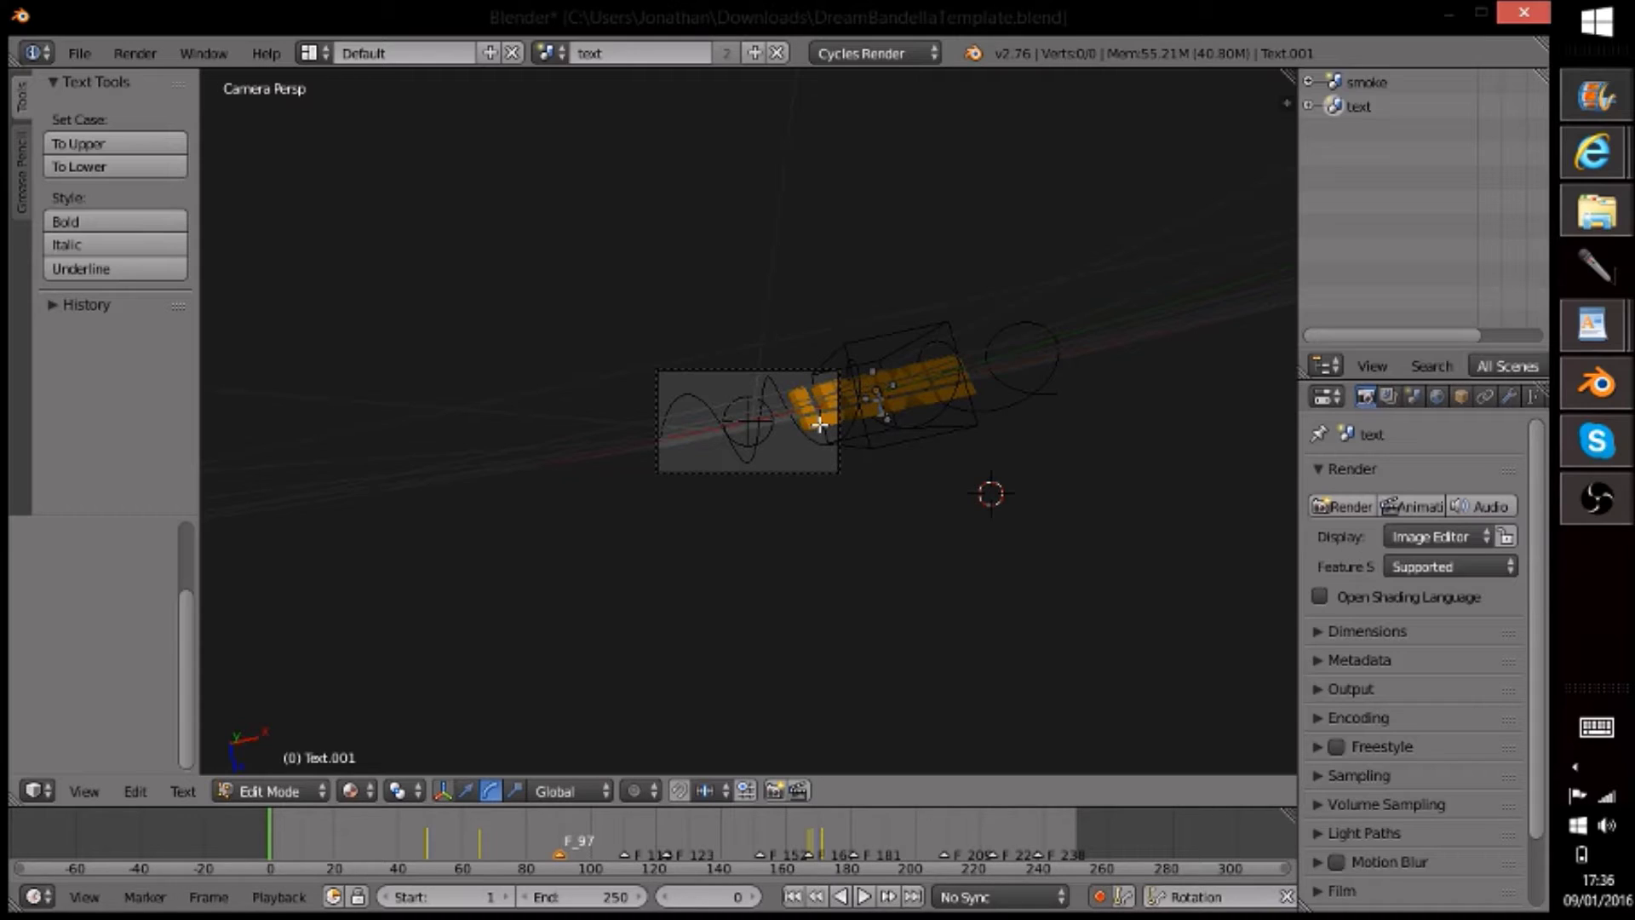
type("Dre")
left_click(714, 518)
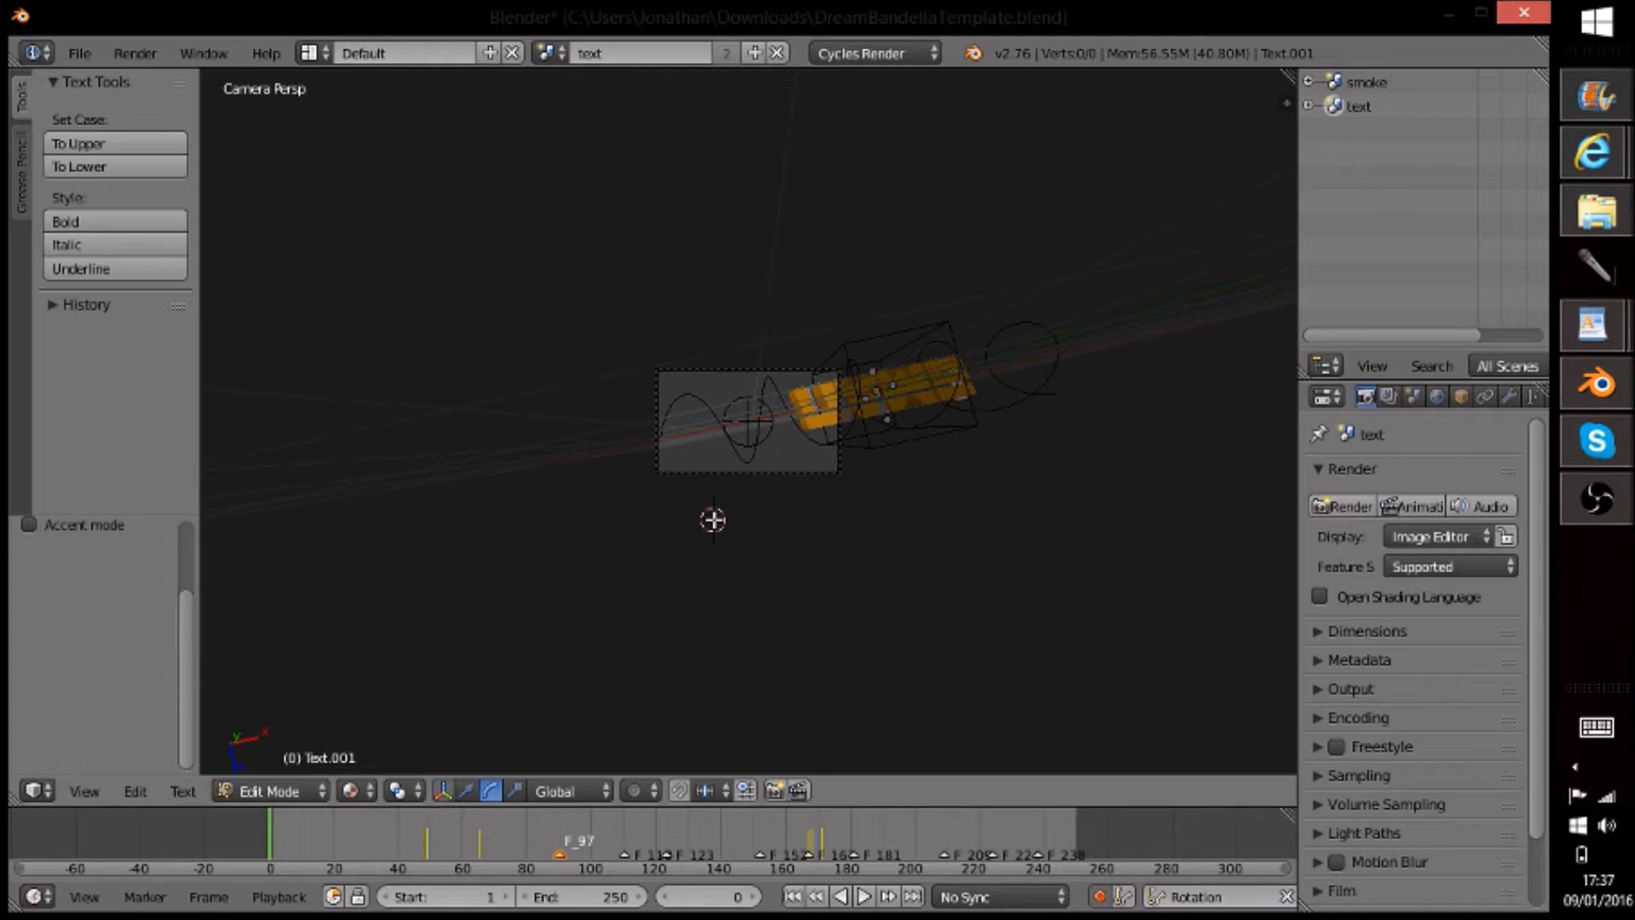
left_click(824, 419)
key("Tab")
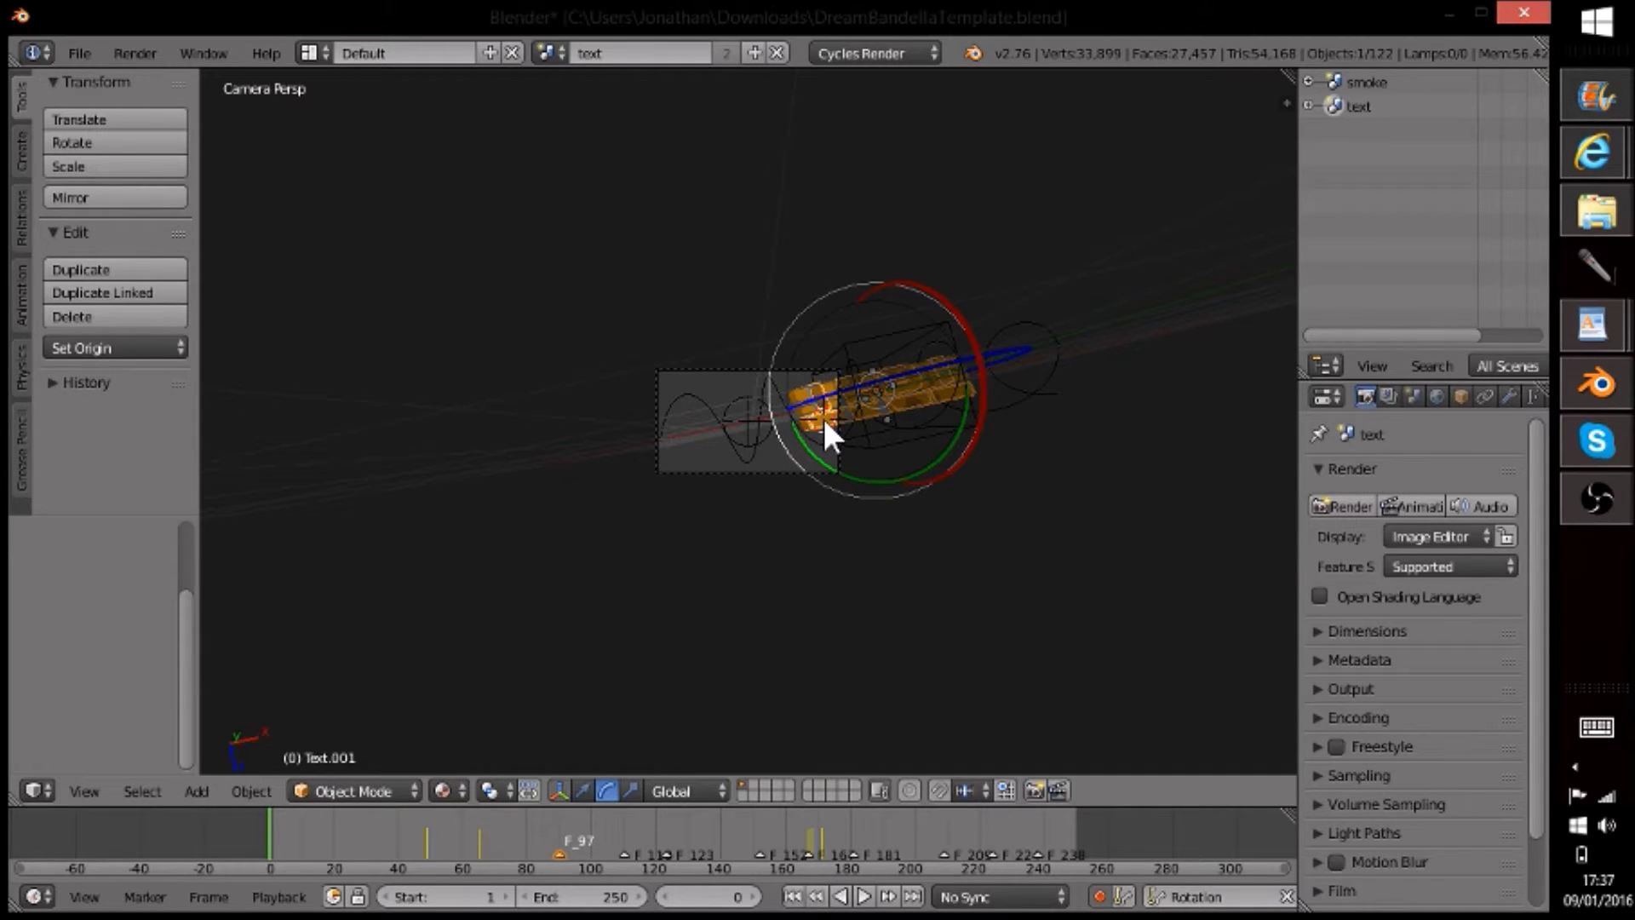
- Select the main Text object, enter Edit Mode and select all its characters
right_click(821, 415)
key("Tab")
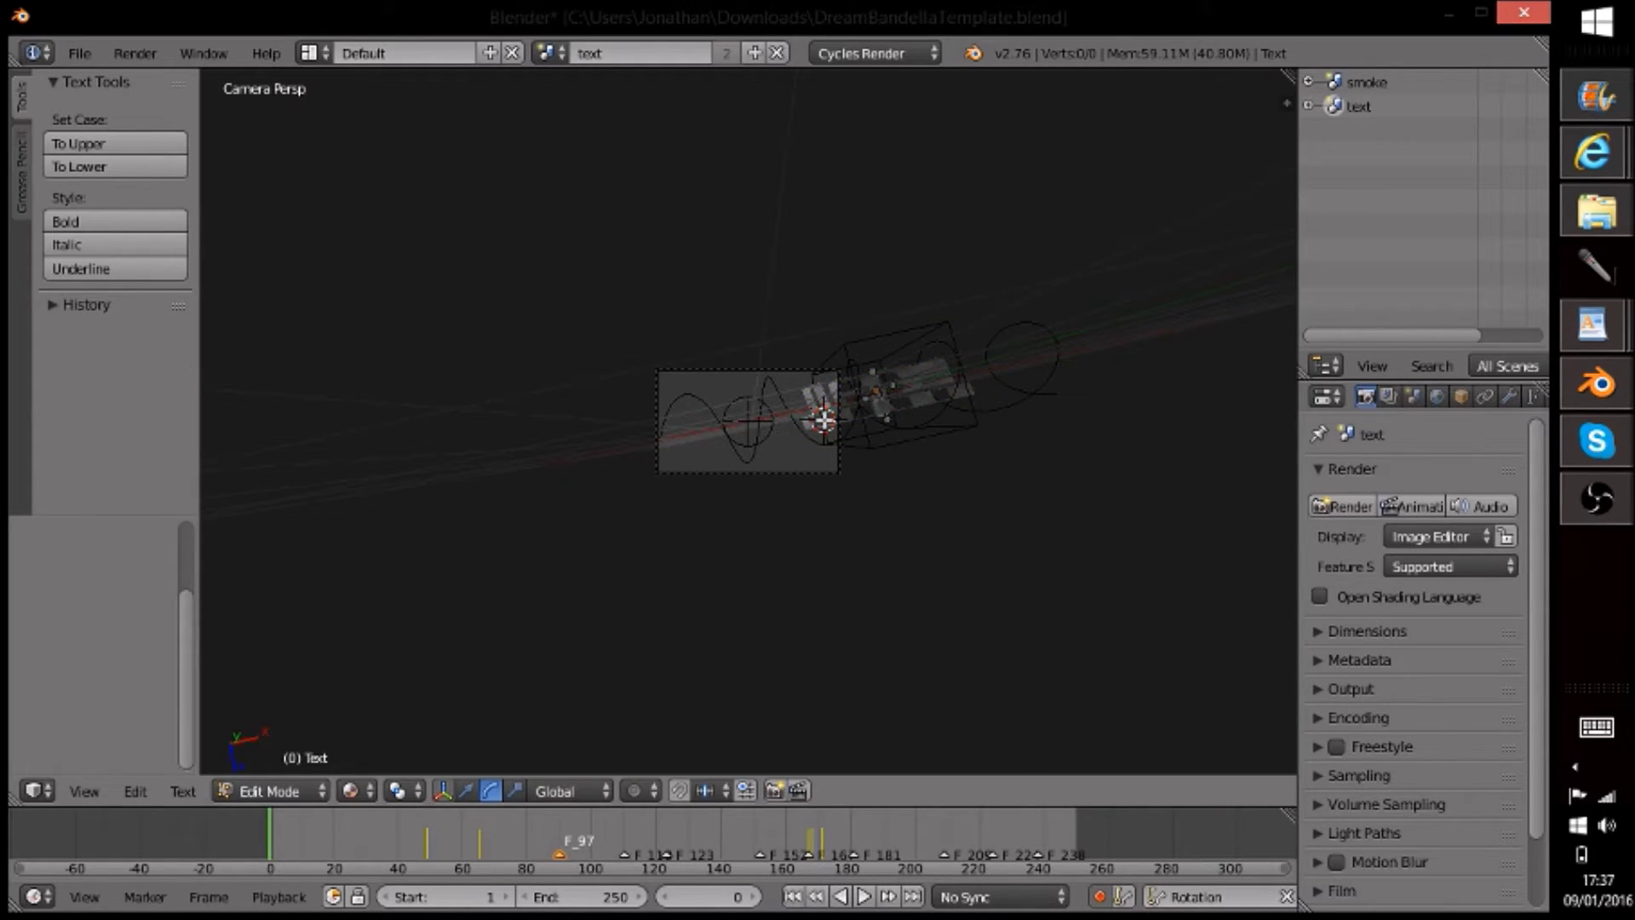
key("ctrl+a")
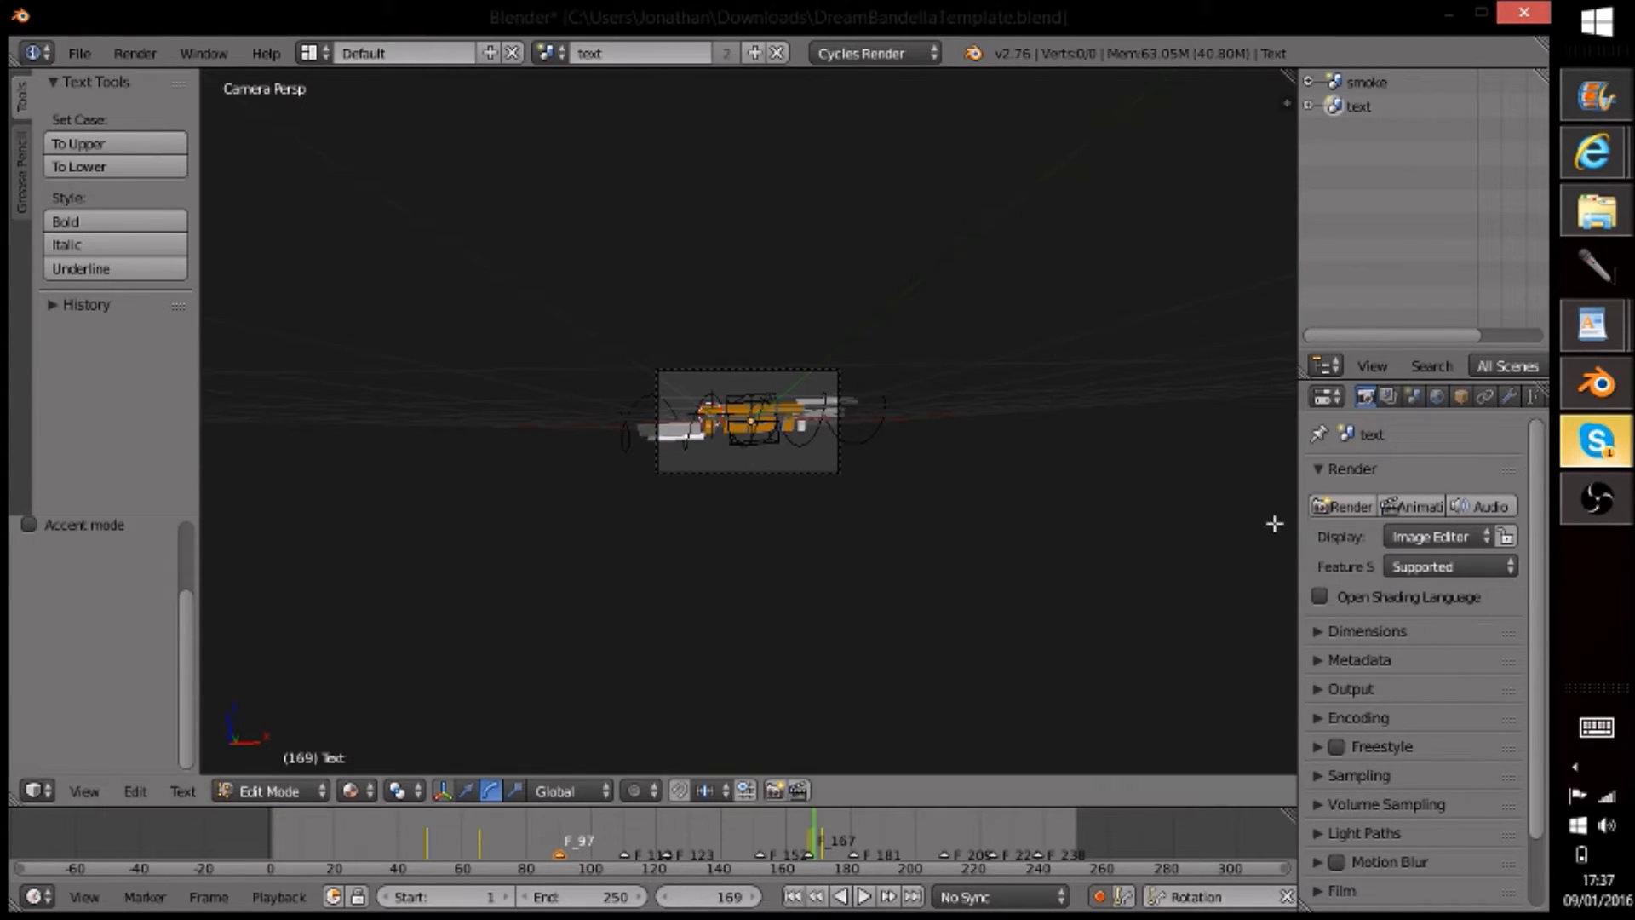
- Open the render output path browser and navigate up to the drive root
scroll(1518, 601, "down", 2)
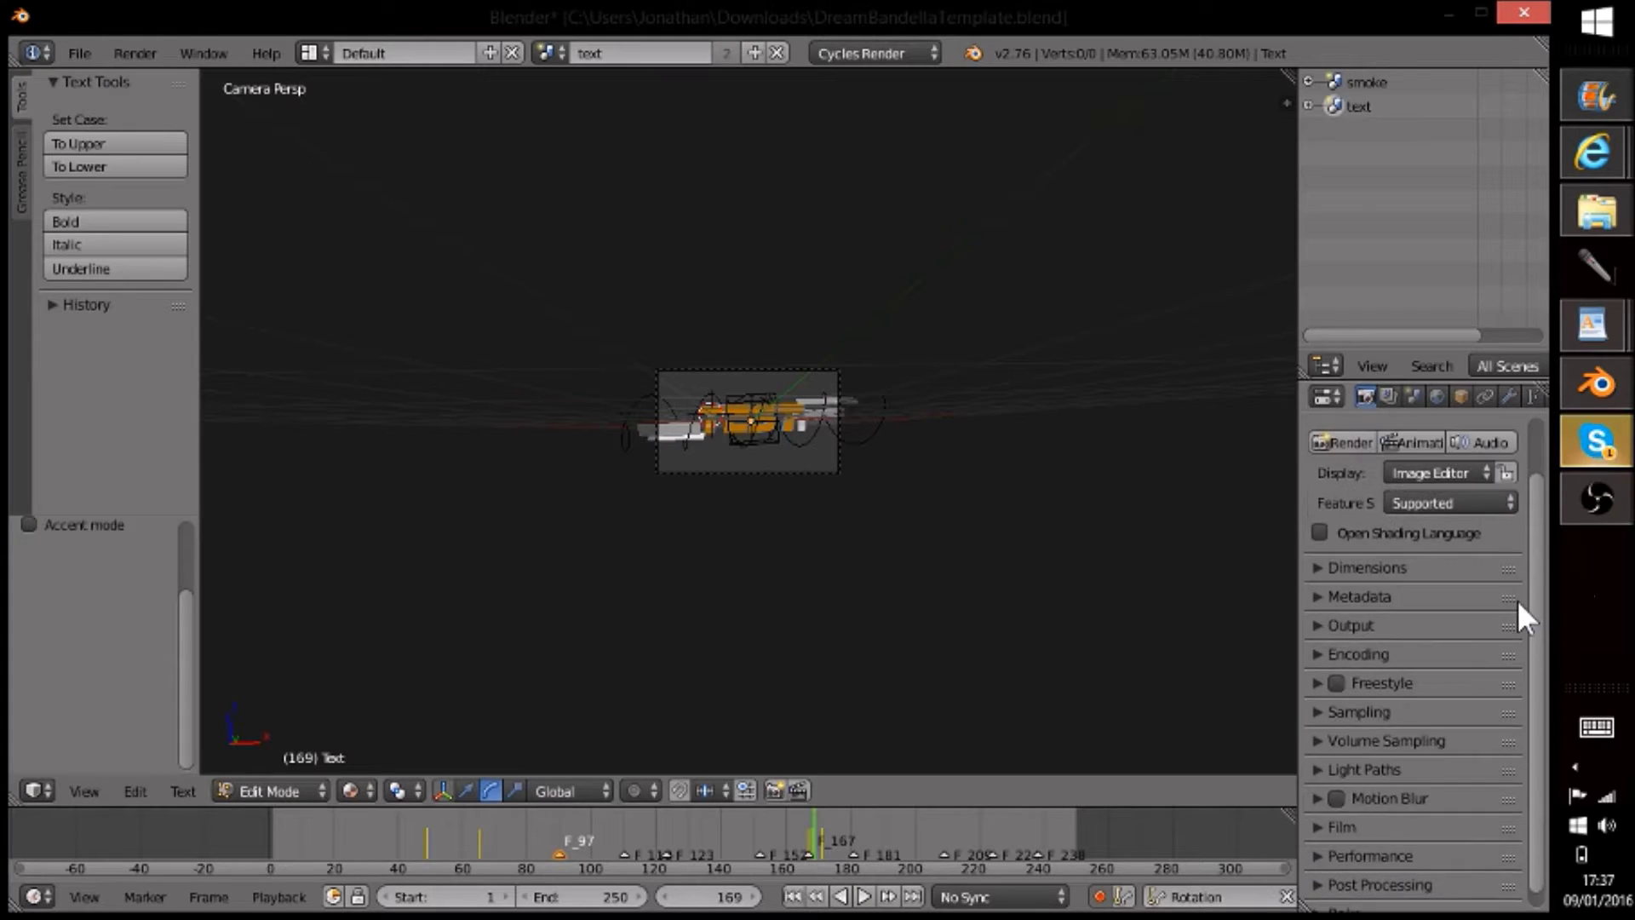
scroll(1521, 606, "down", 1)
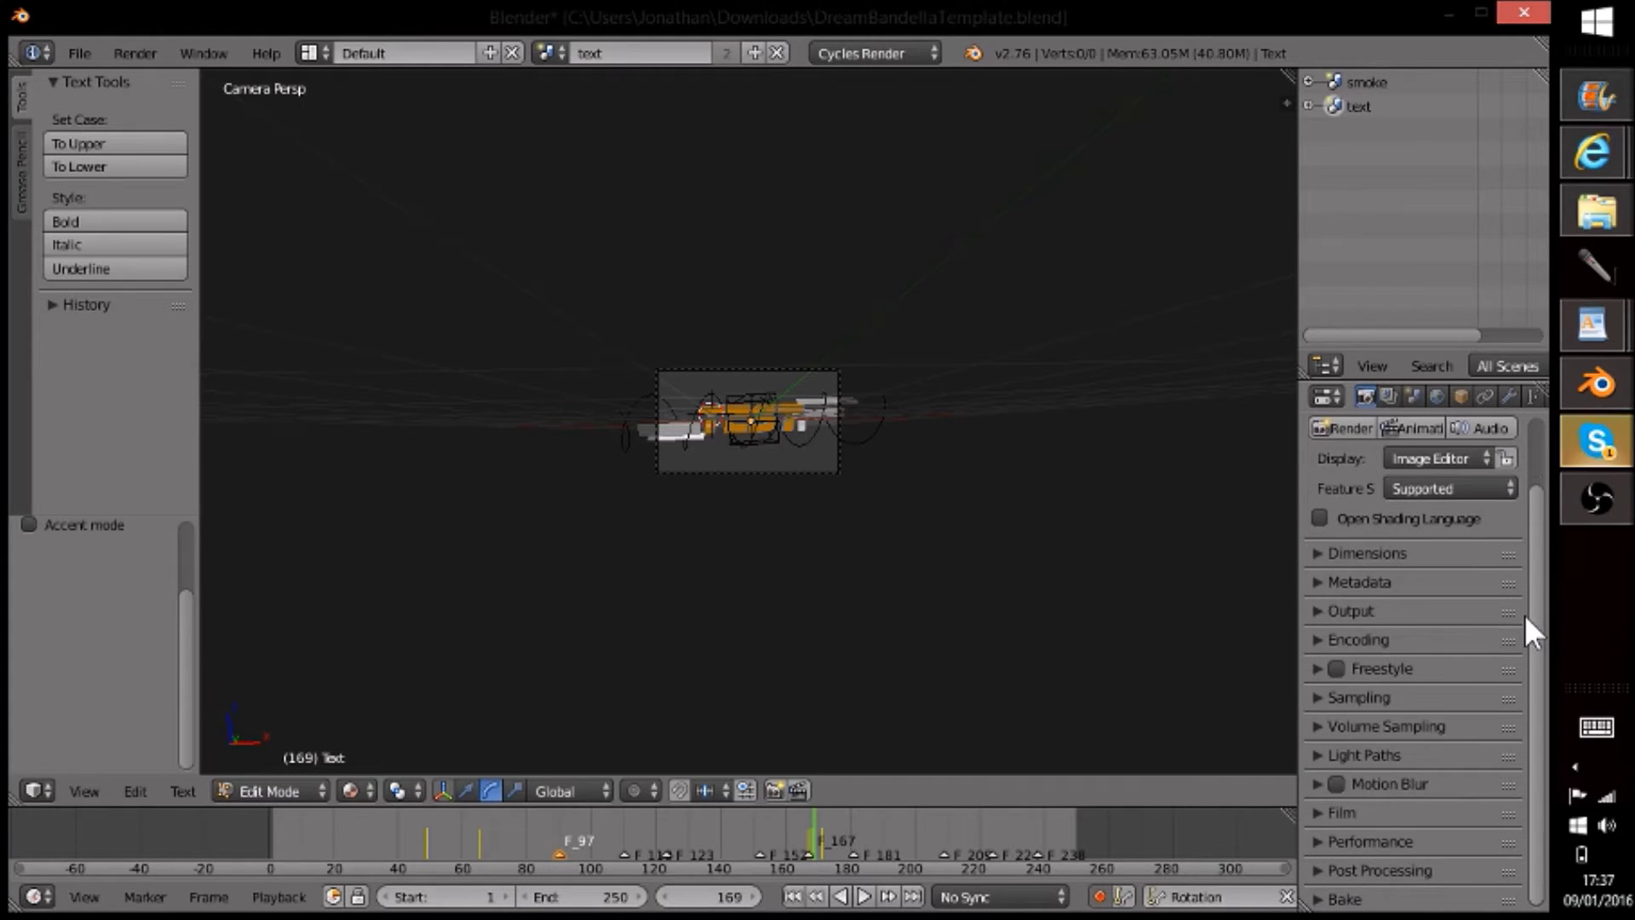
left_click(1322, 606)
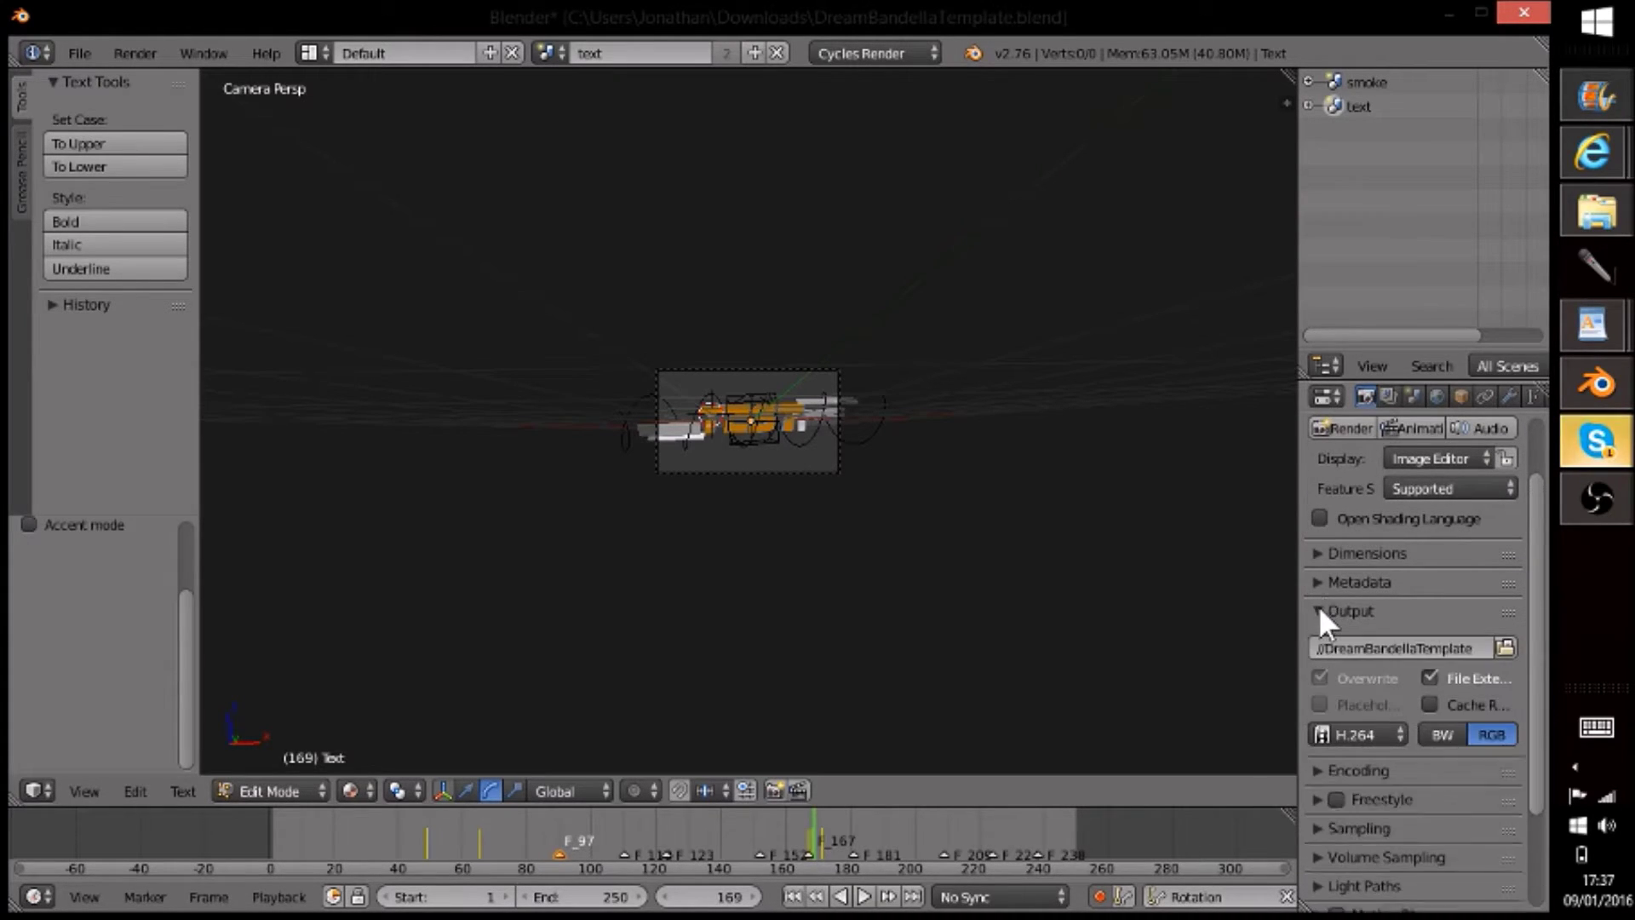
left_click(1505, 646)
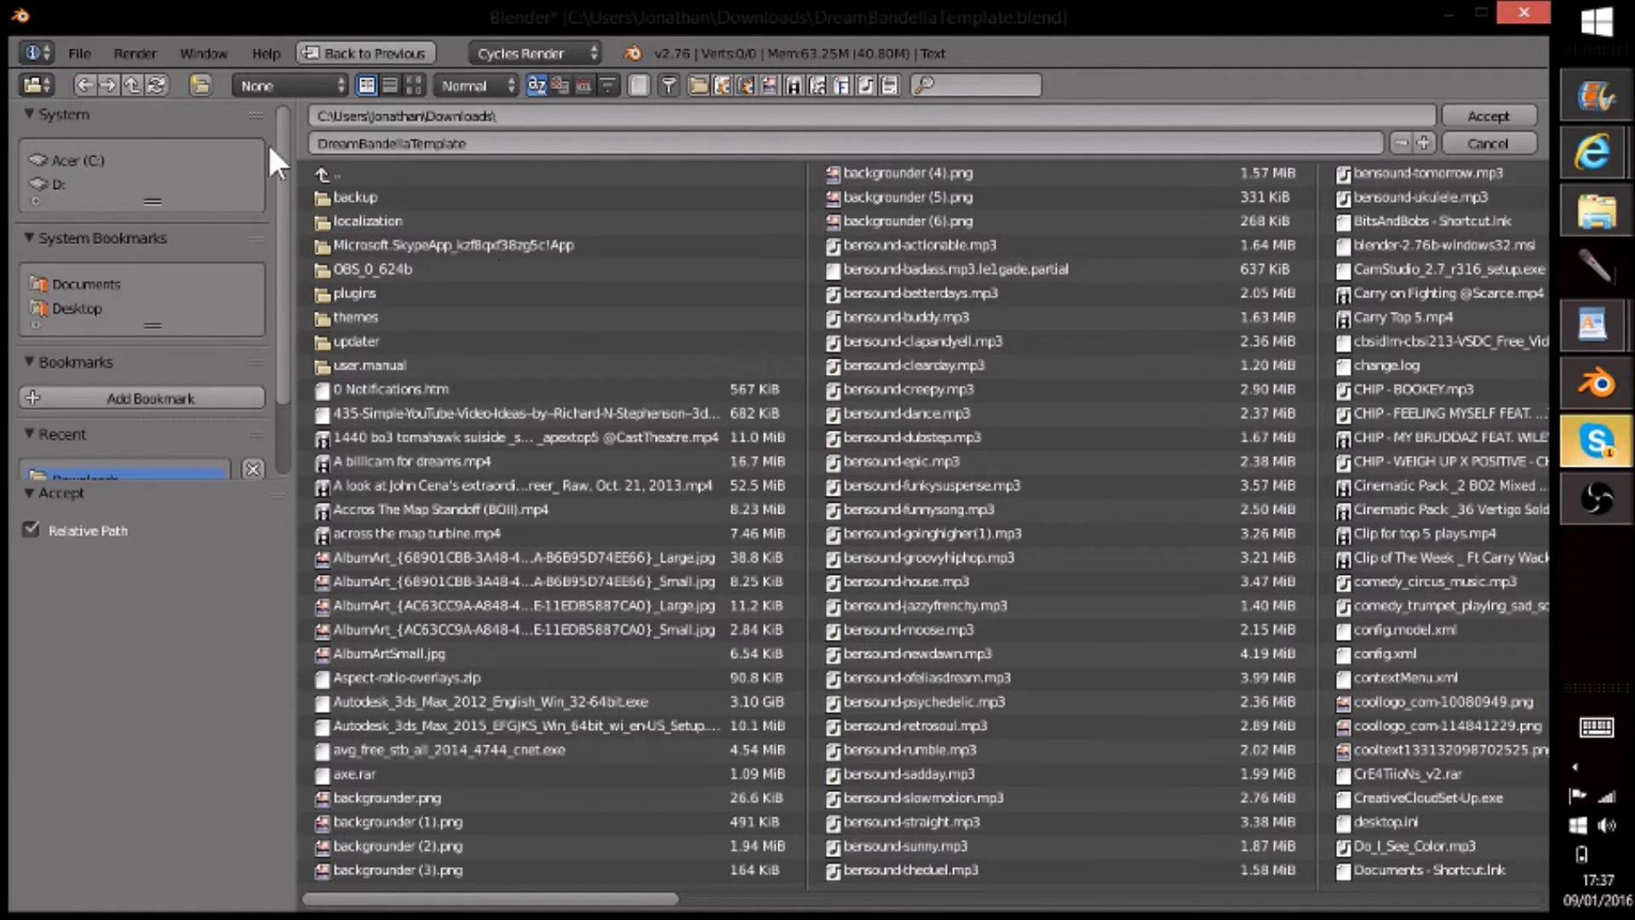
left_click(334, 176)
left_click(334, 176)
left_click(334, 177)
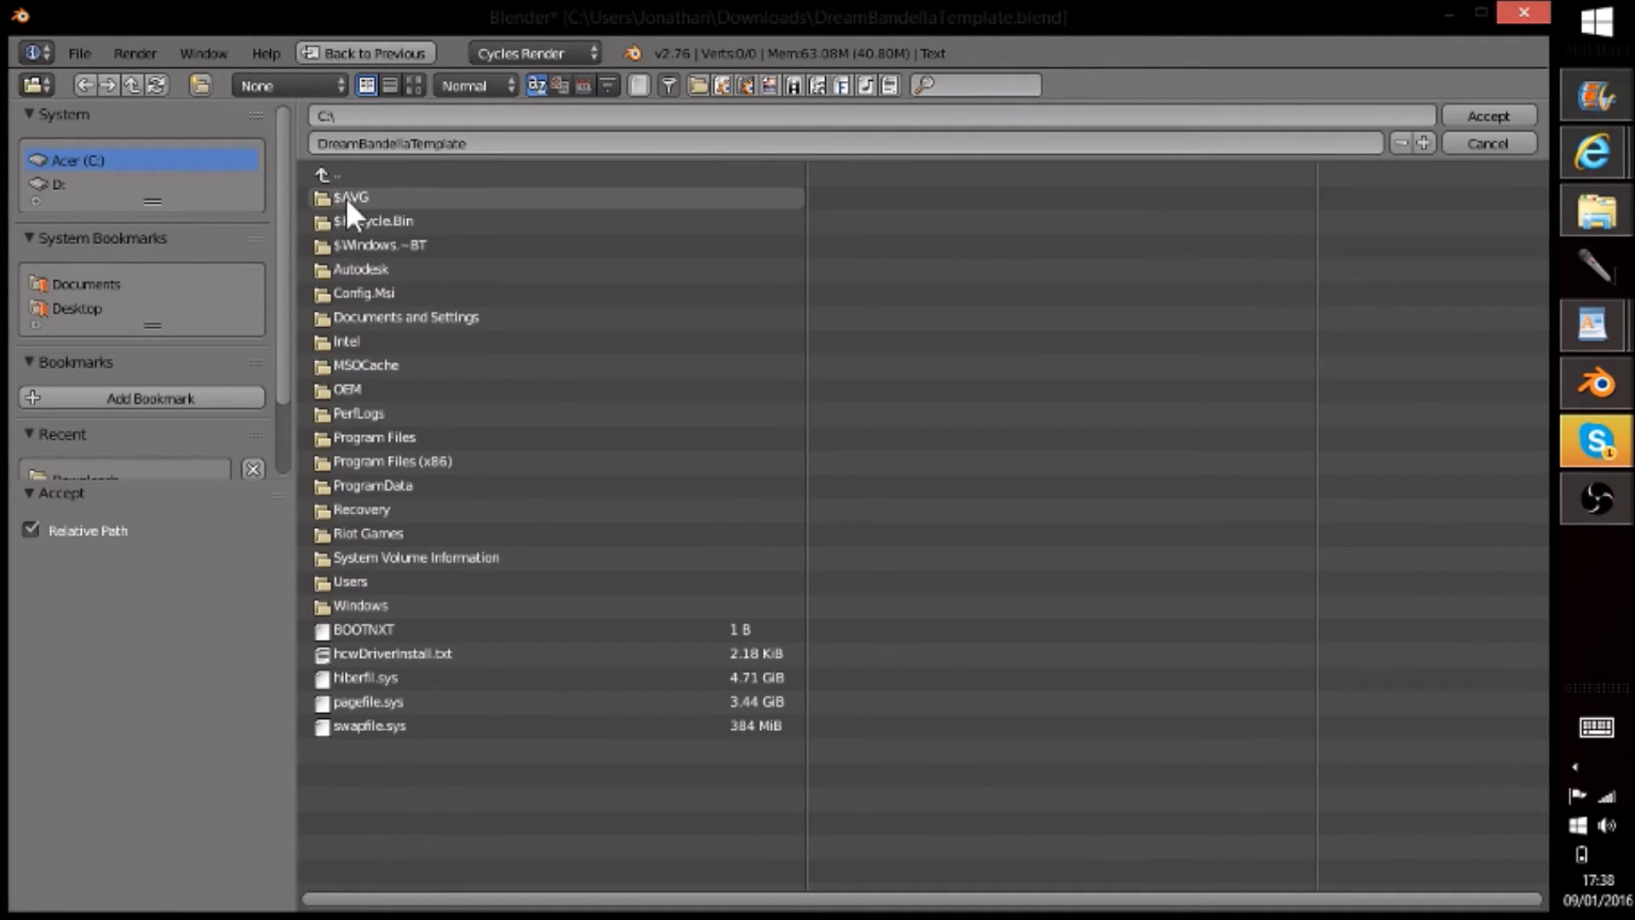
left_click(344, 114)
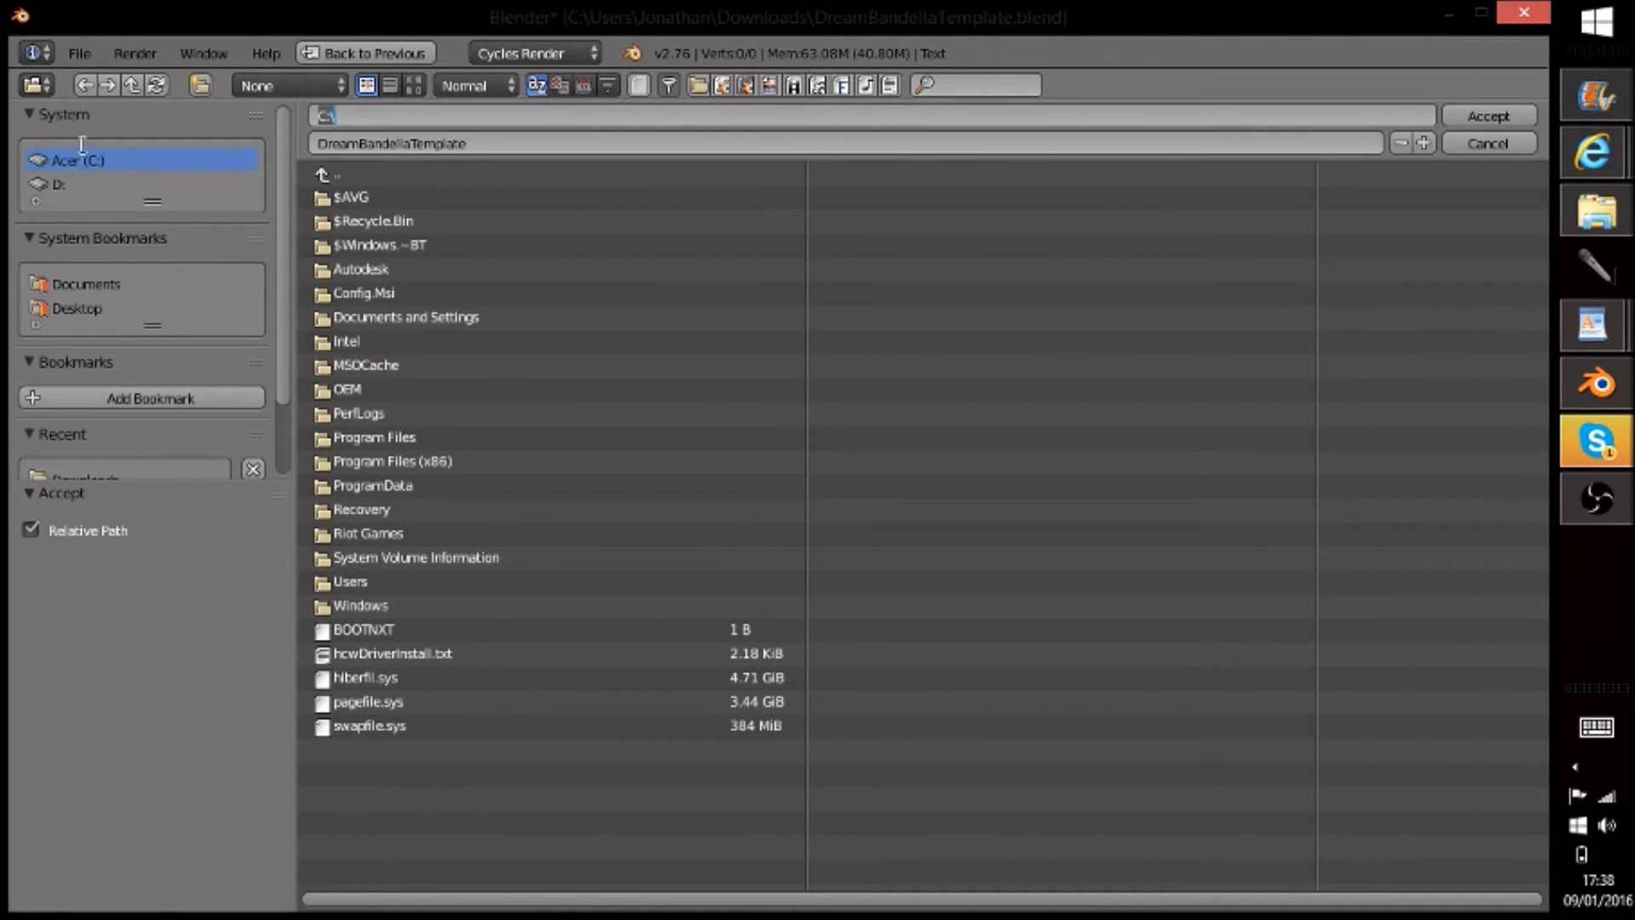
key("Return")
- Choose the Desktop folder and name the output file 'test'
left_click(103, 308)
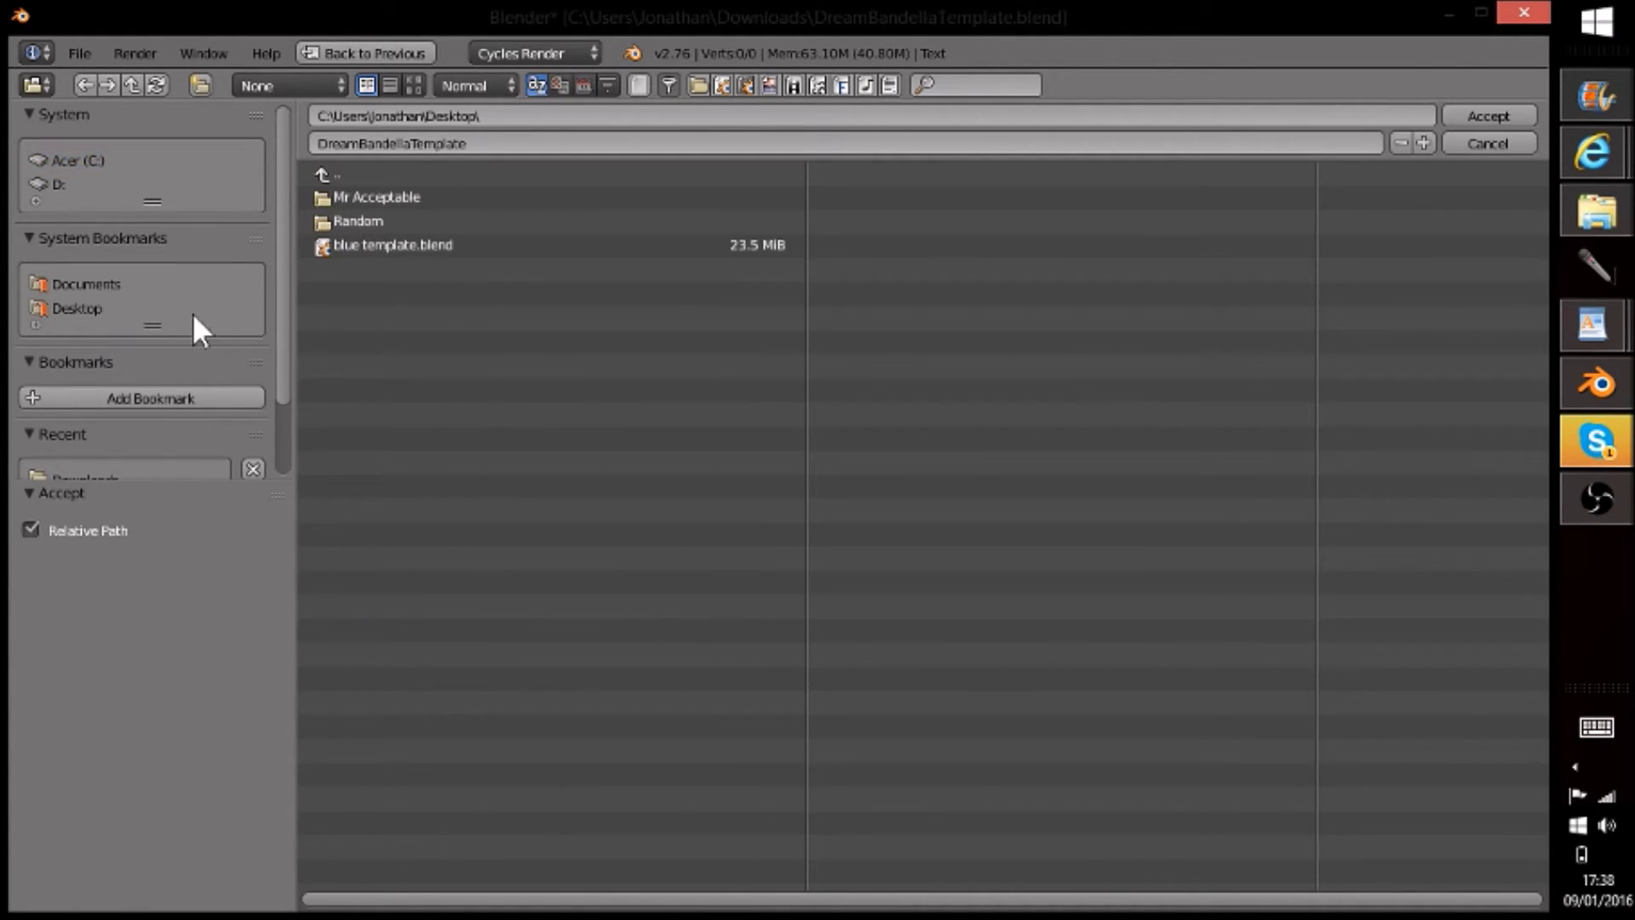
left_click(353, 146)
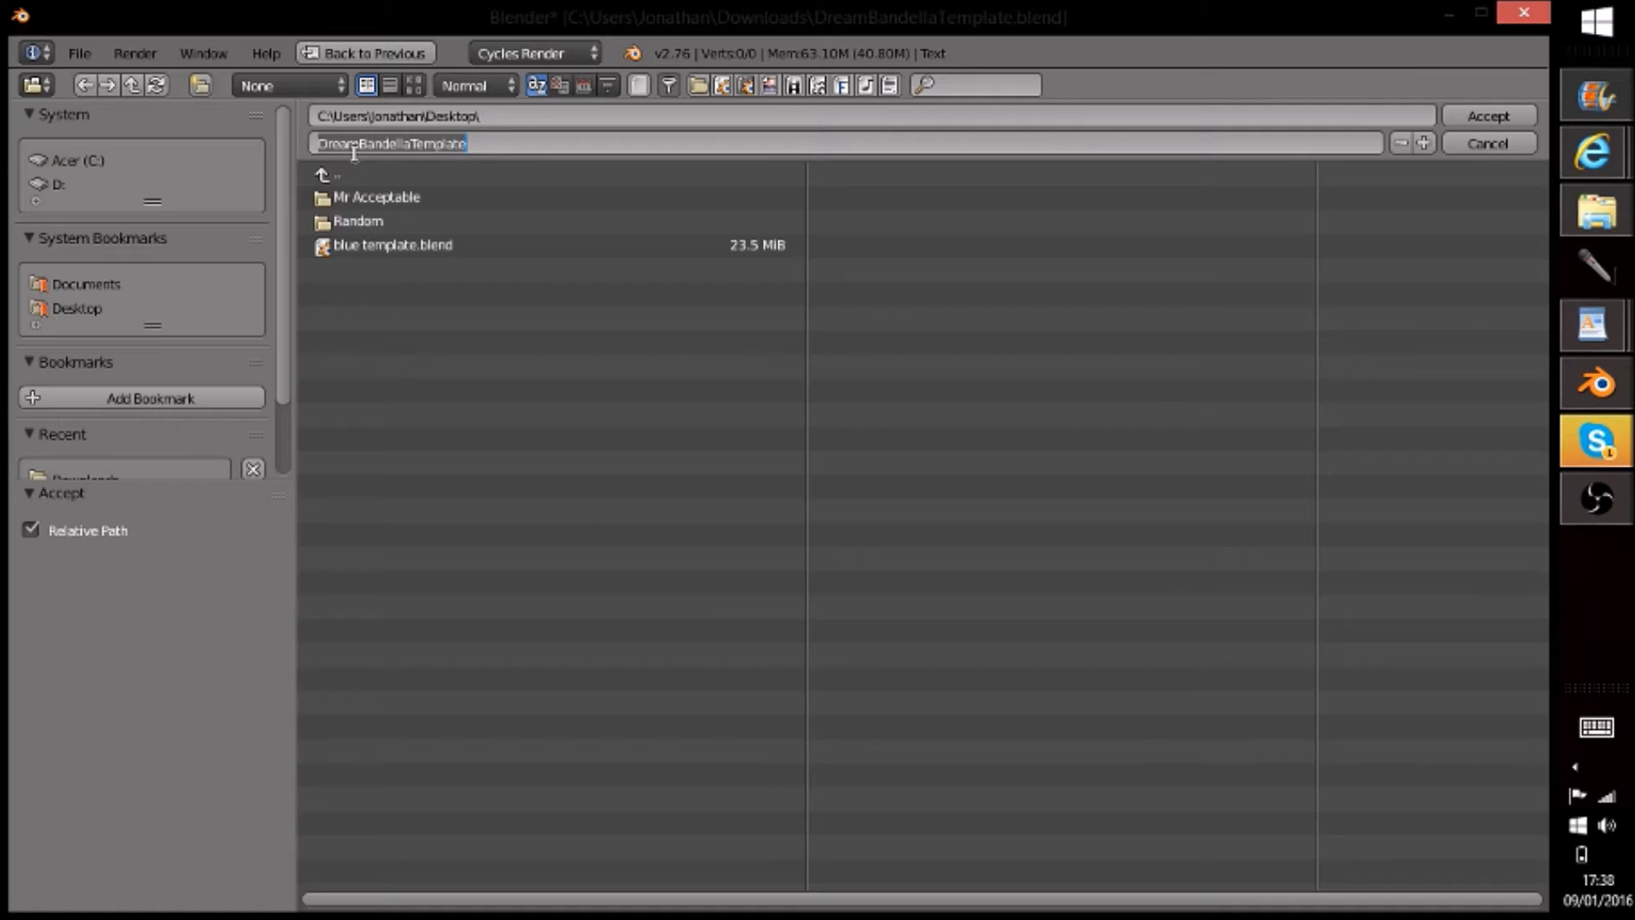
type("tes")
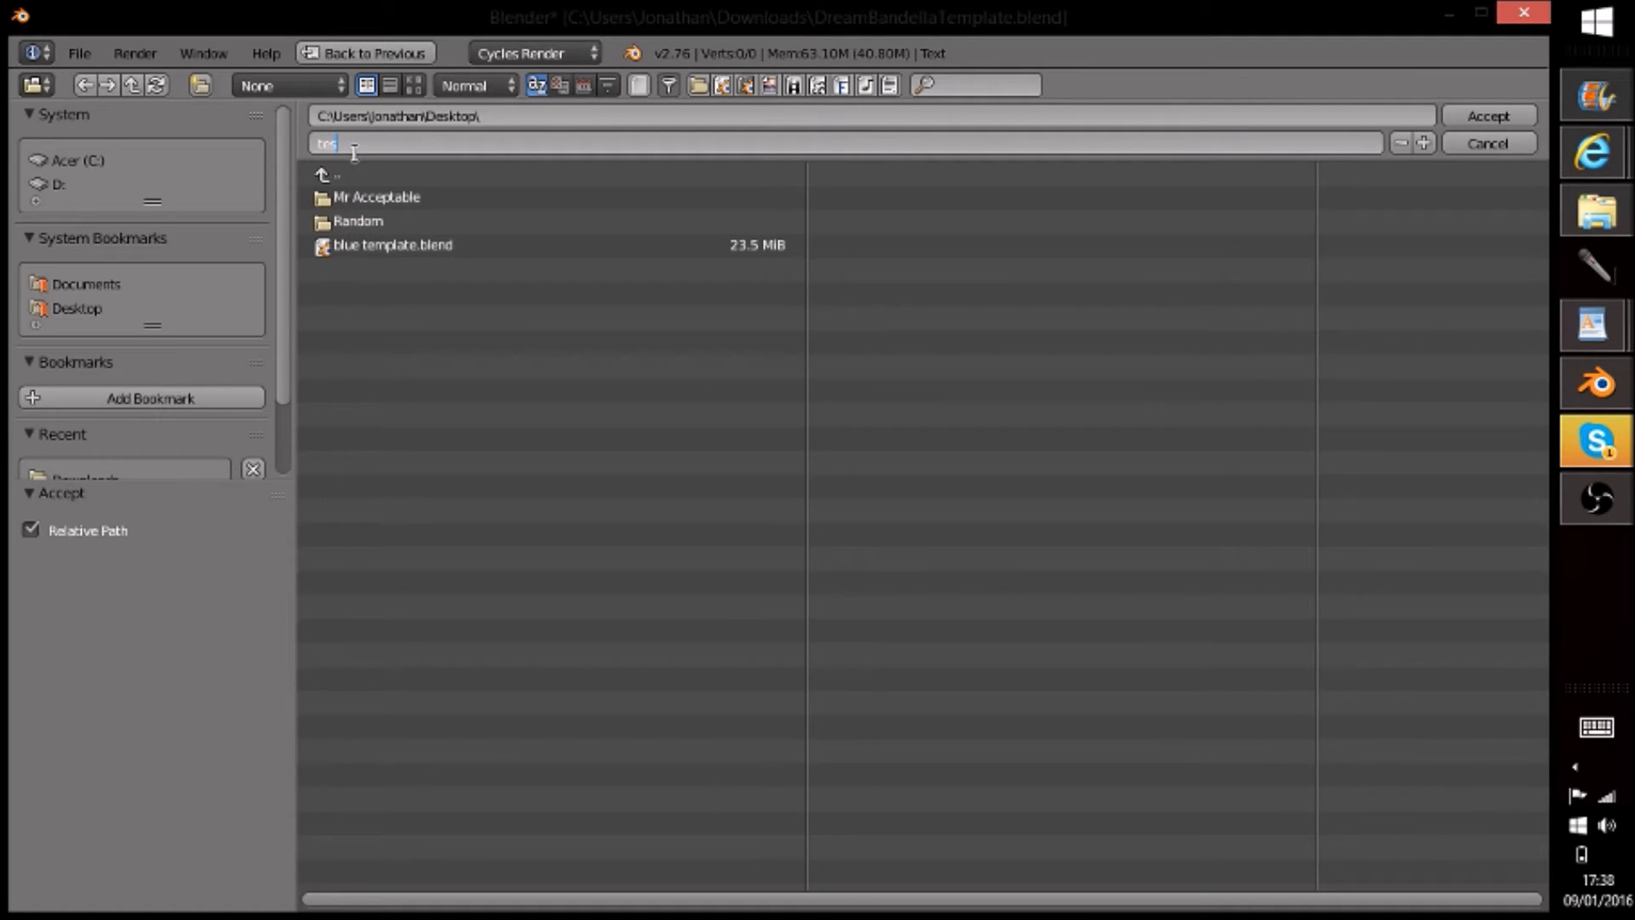
type("t")
left_click(1480, 119)
left_click(1480, 119)
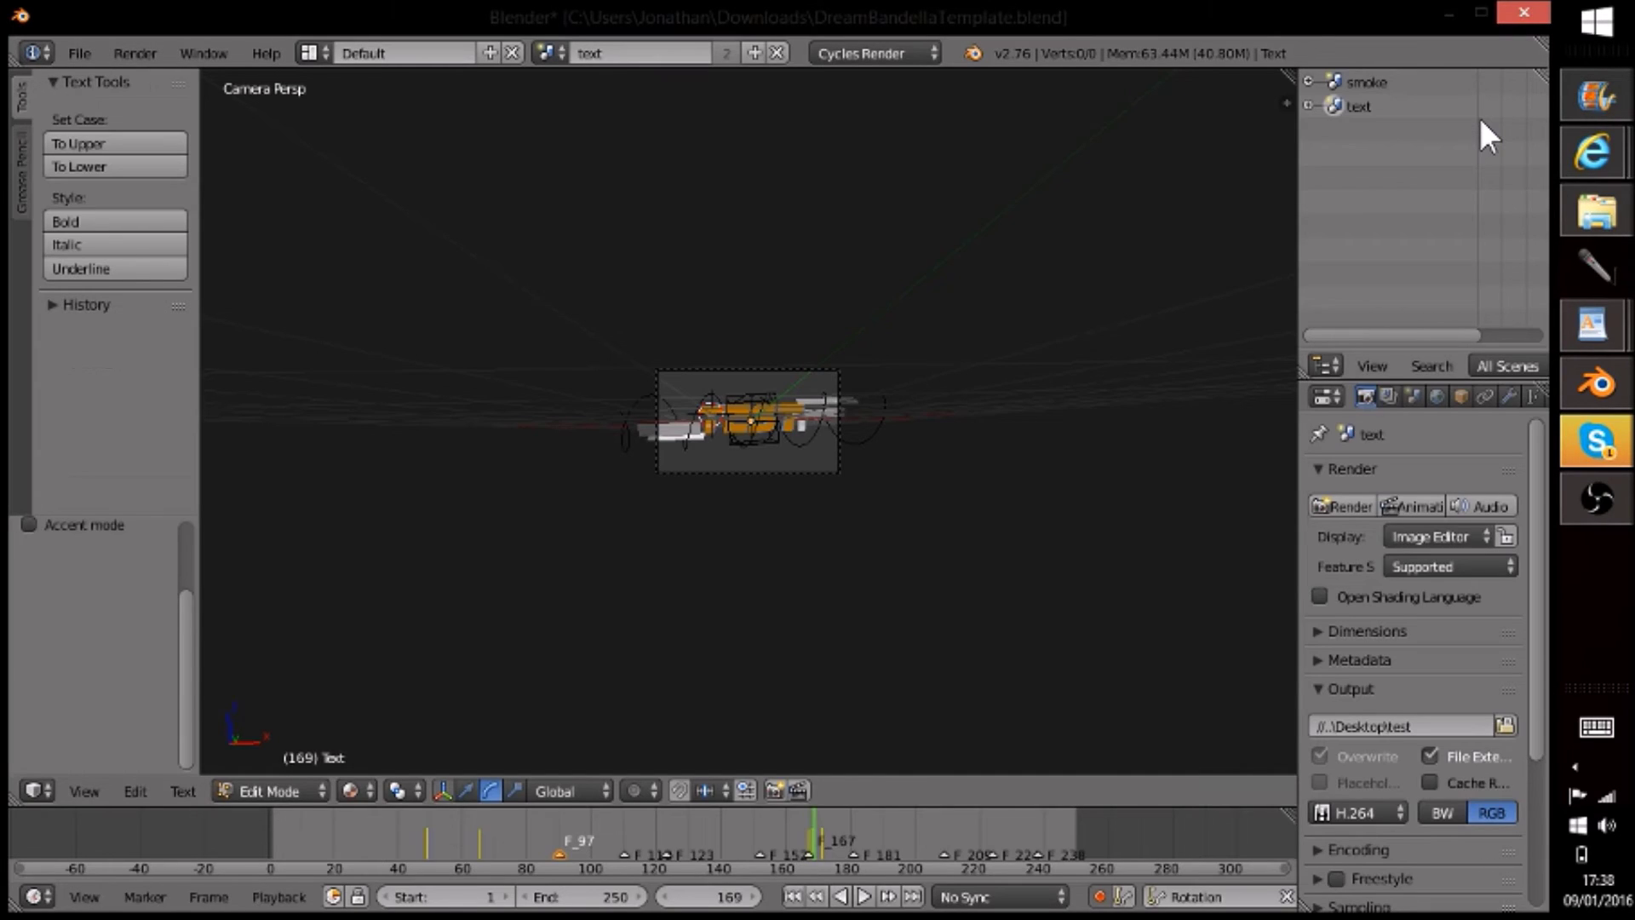
- Set the render output file format to MPEG
left_click(1416, 686)
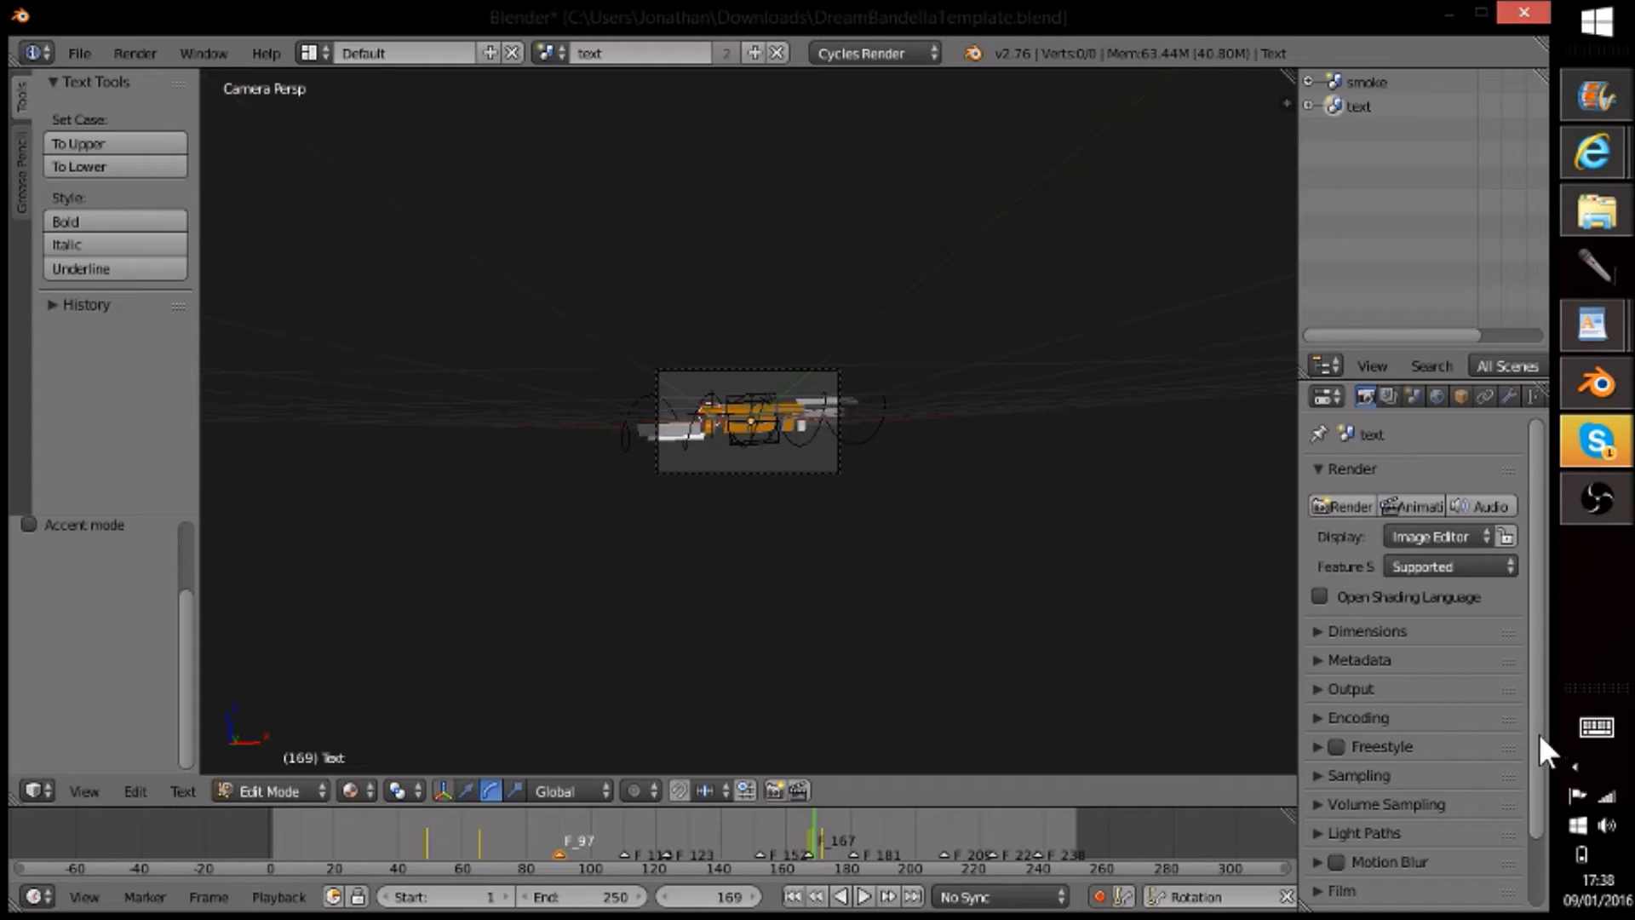
left_click(1321, 687)
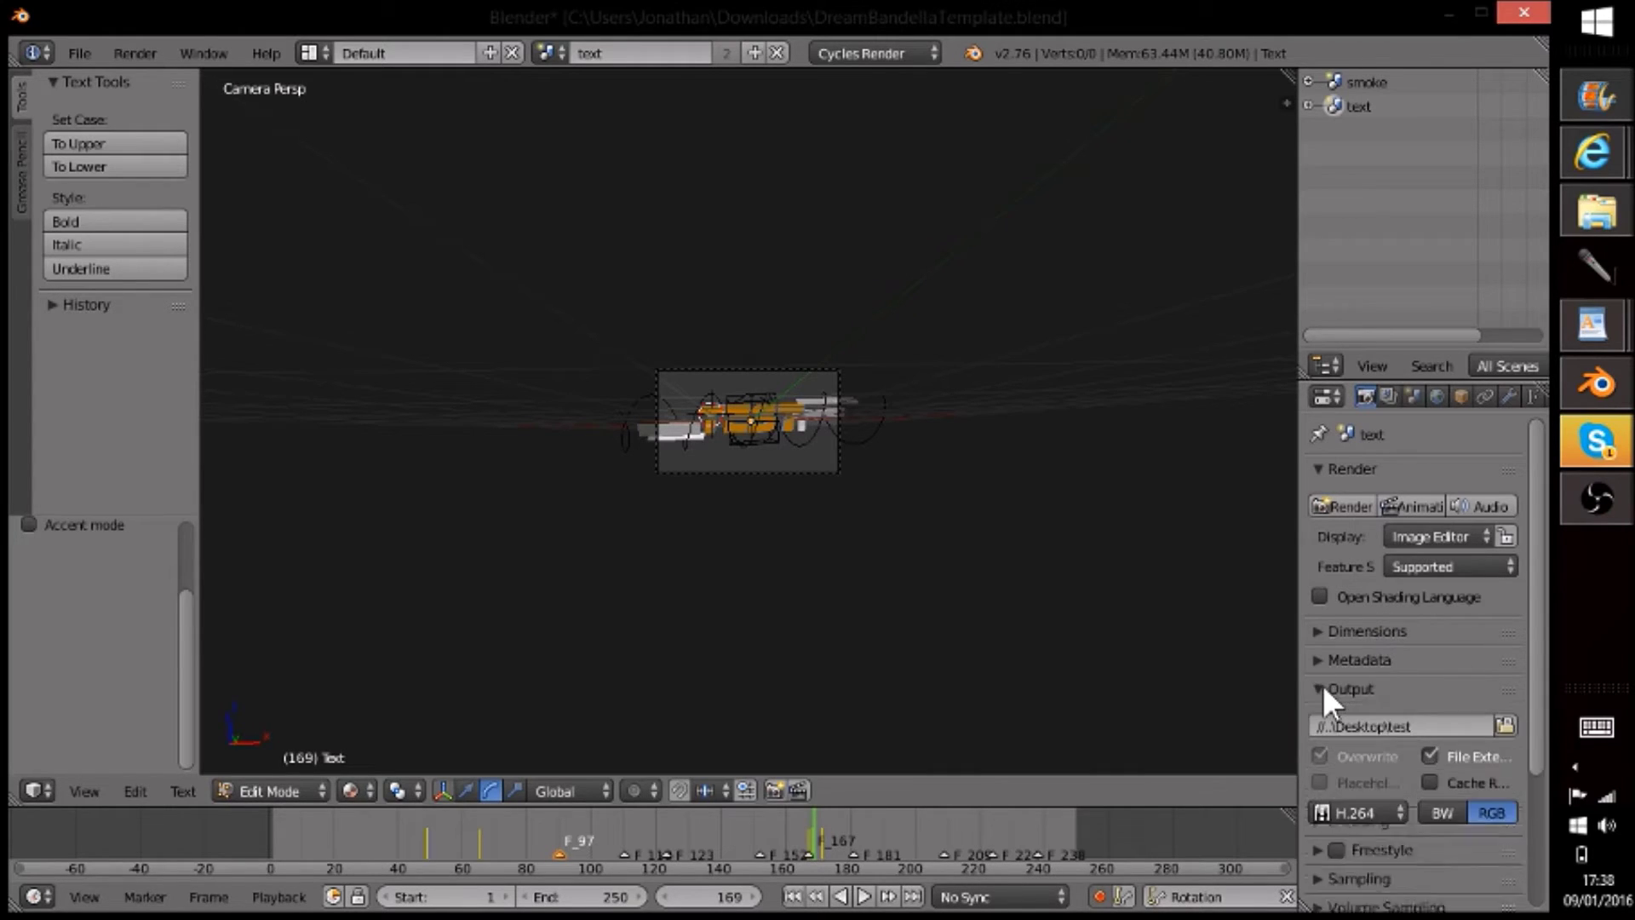
left_click(1330, 811)
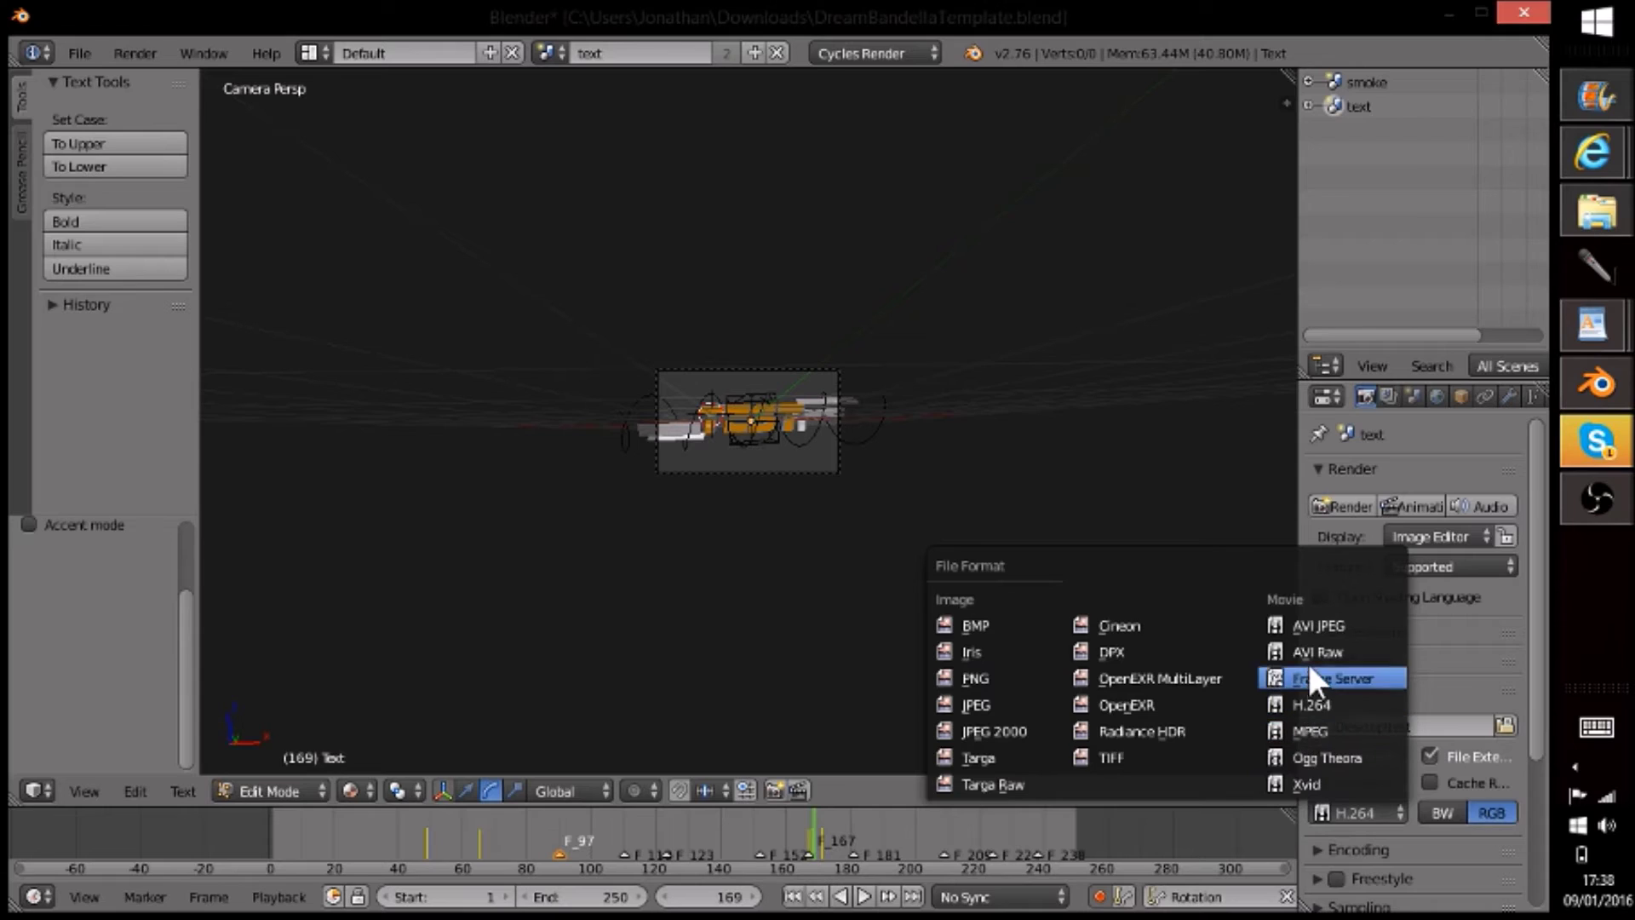
left_click(1328, 729)
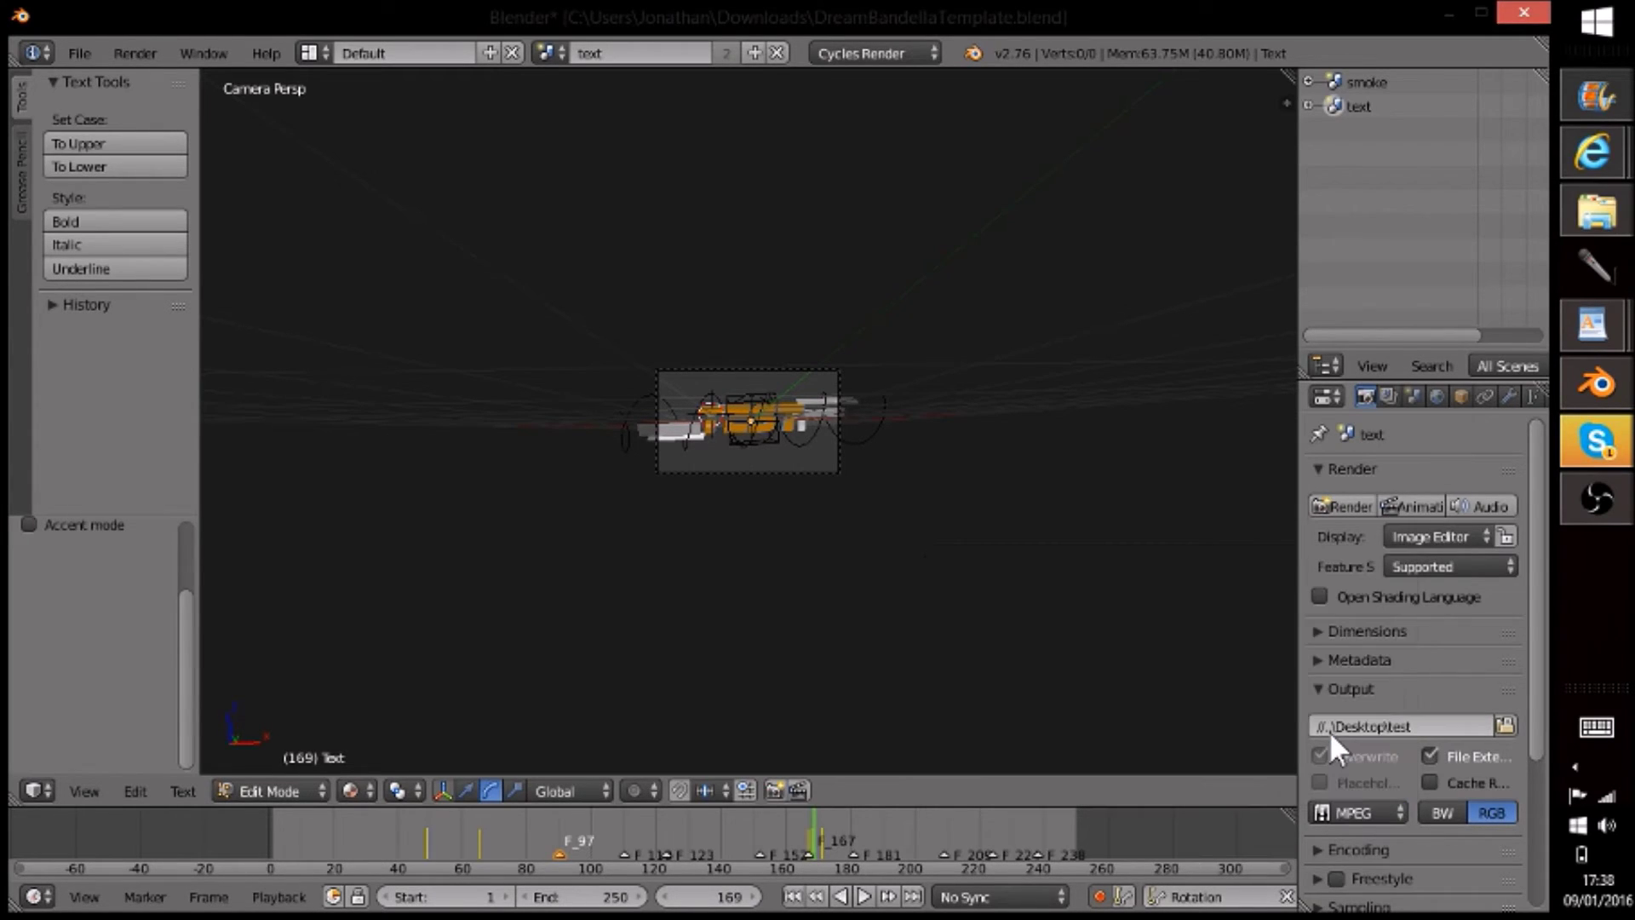
- Choose an MPEG container format in the Encoding settings
scroll(1541, 743, "down", 2)
scroll(1541, 743, "down", 5)
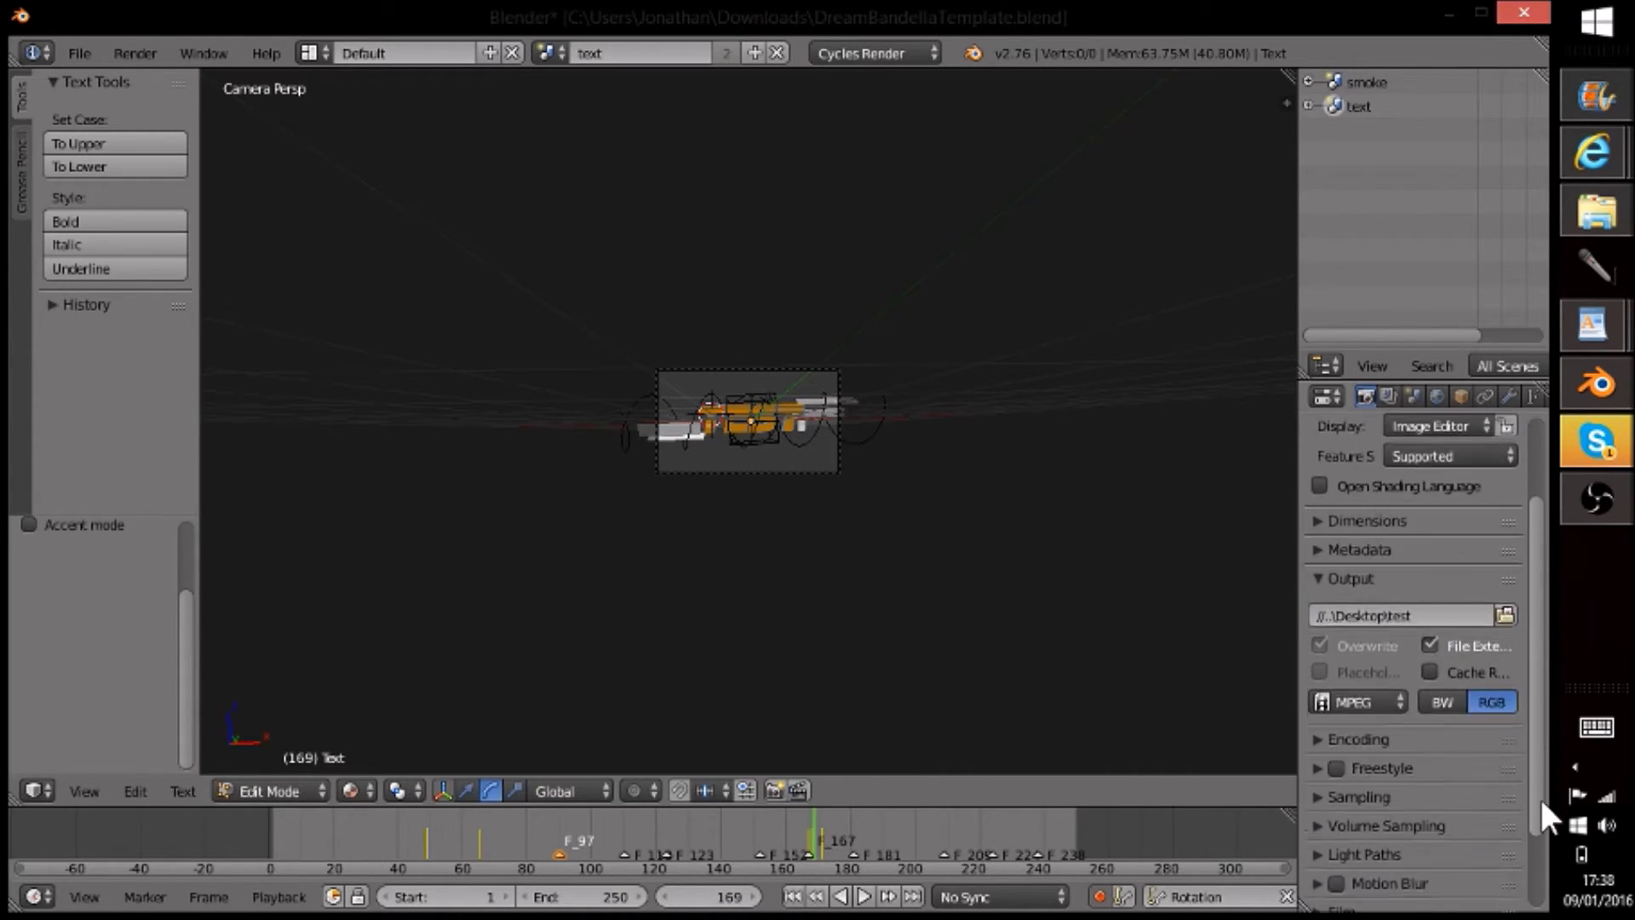
left_click(1343, 689)
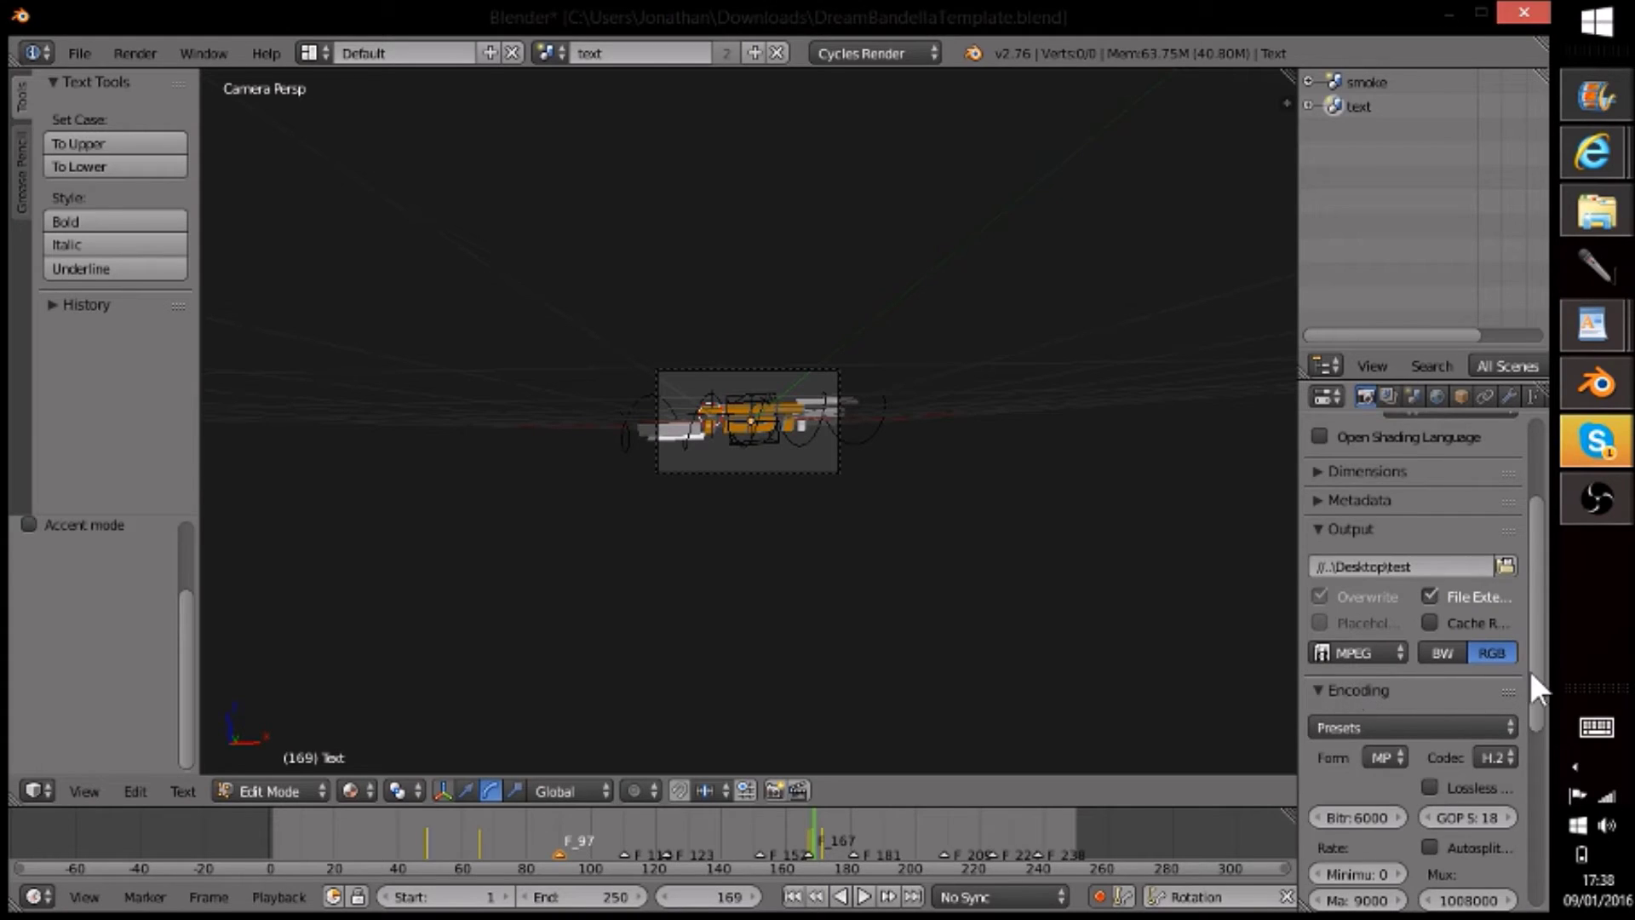
left_click_drag(1531, 667, 1560, 766)
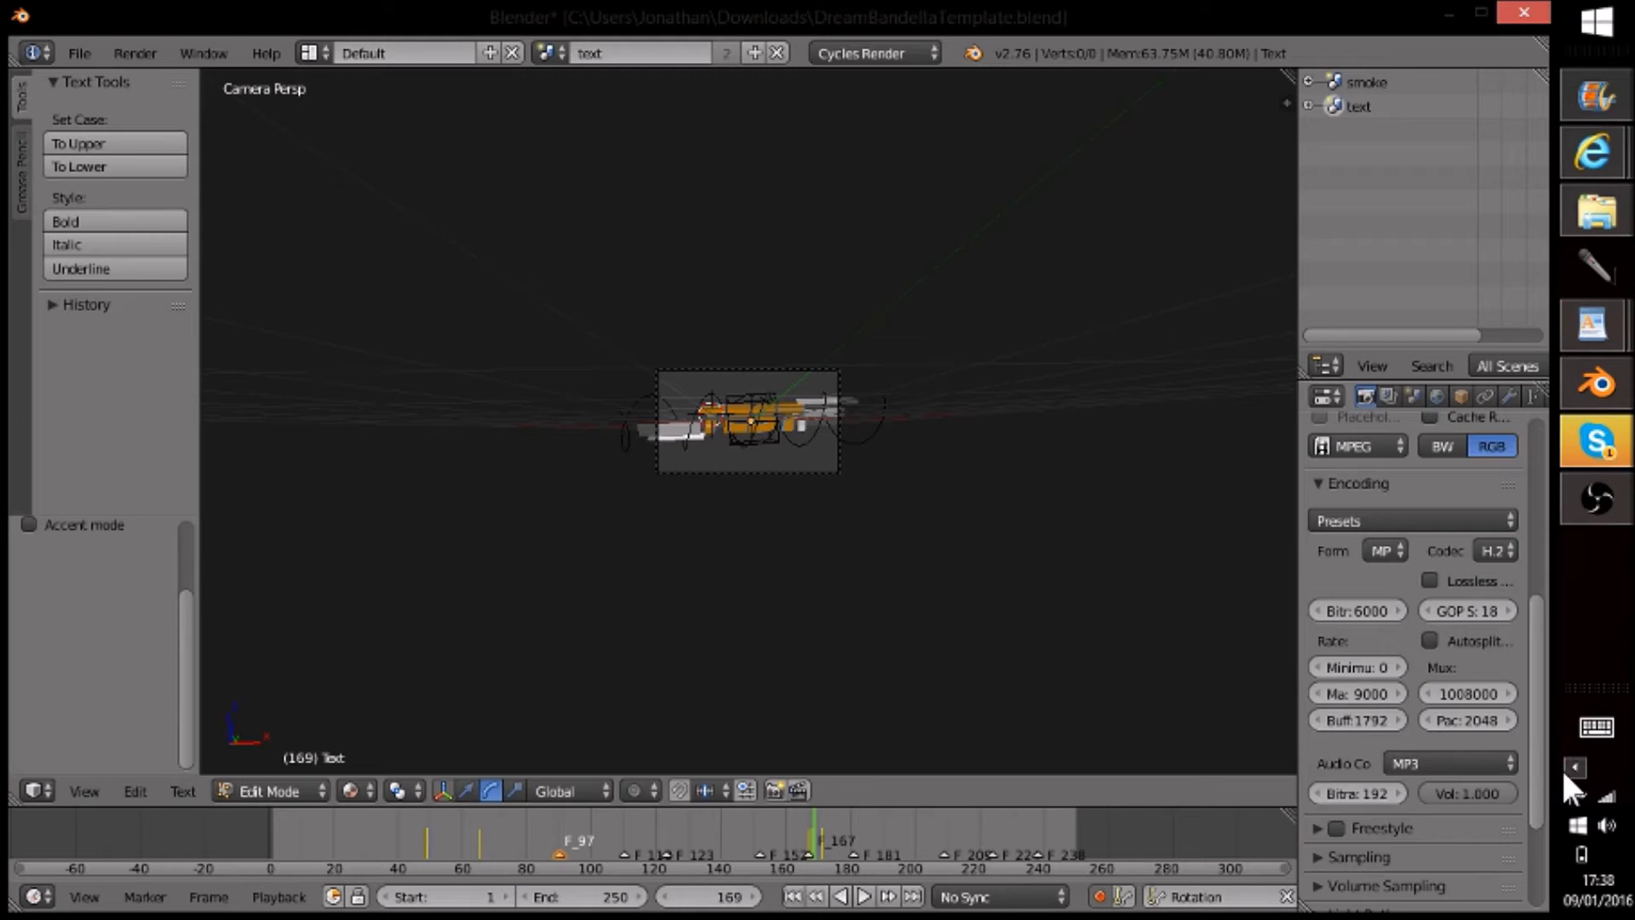
left_click(1385, 551)
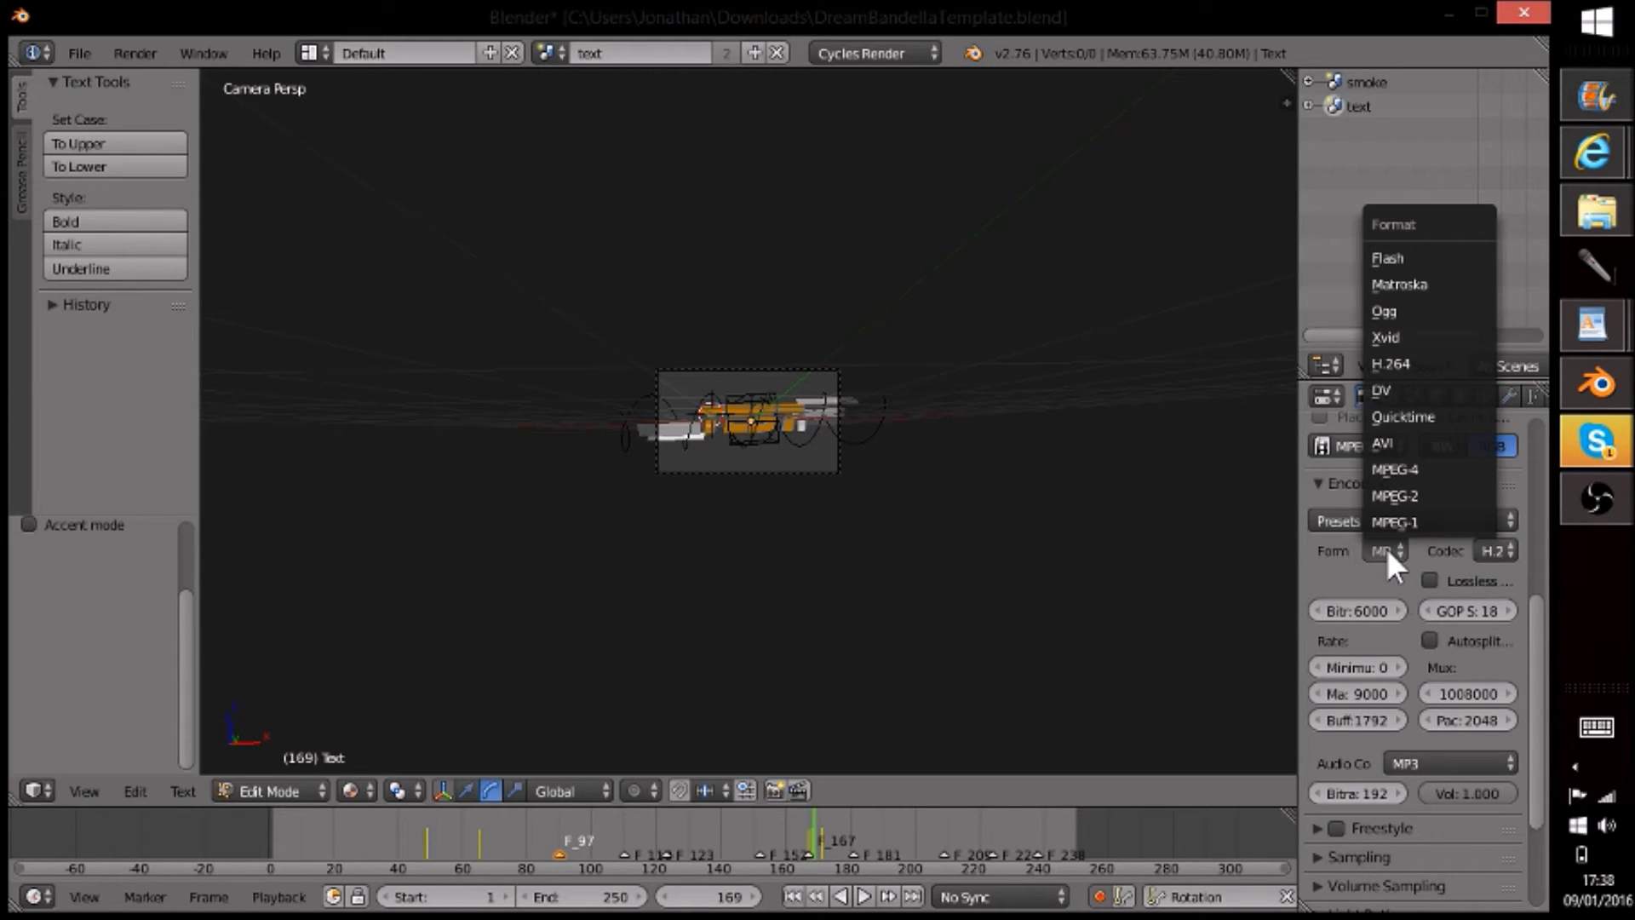
left_click(1374, 467)
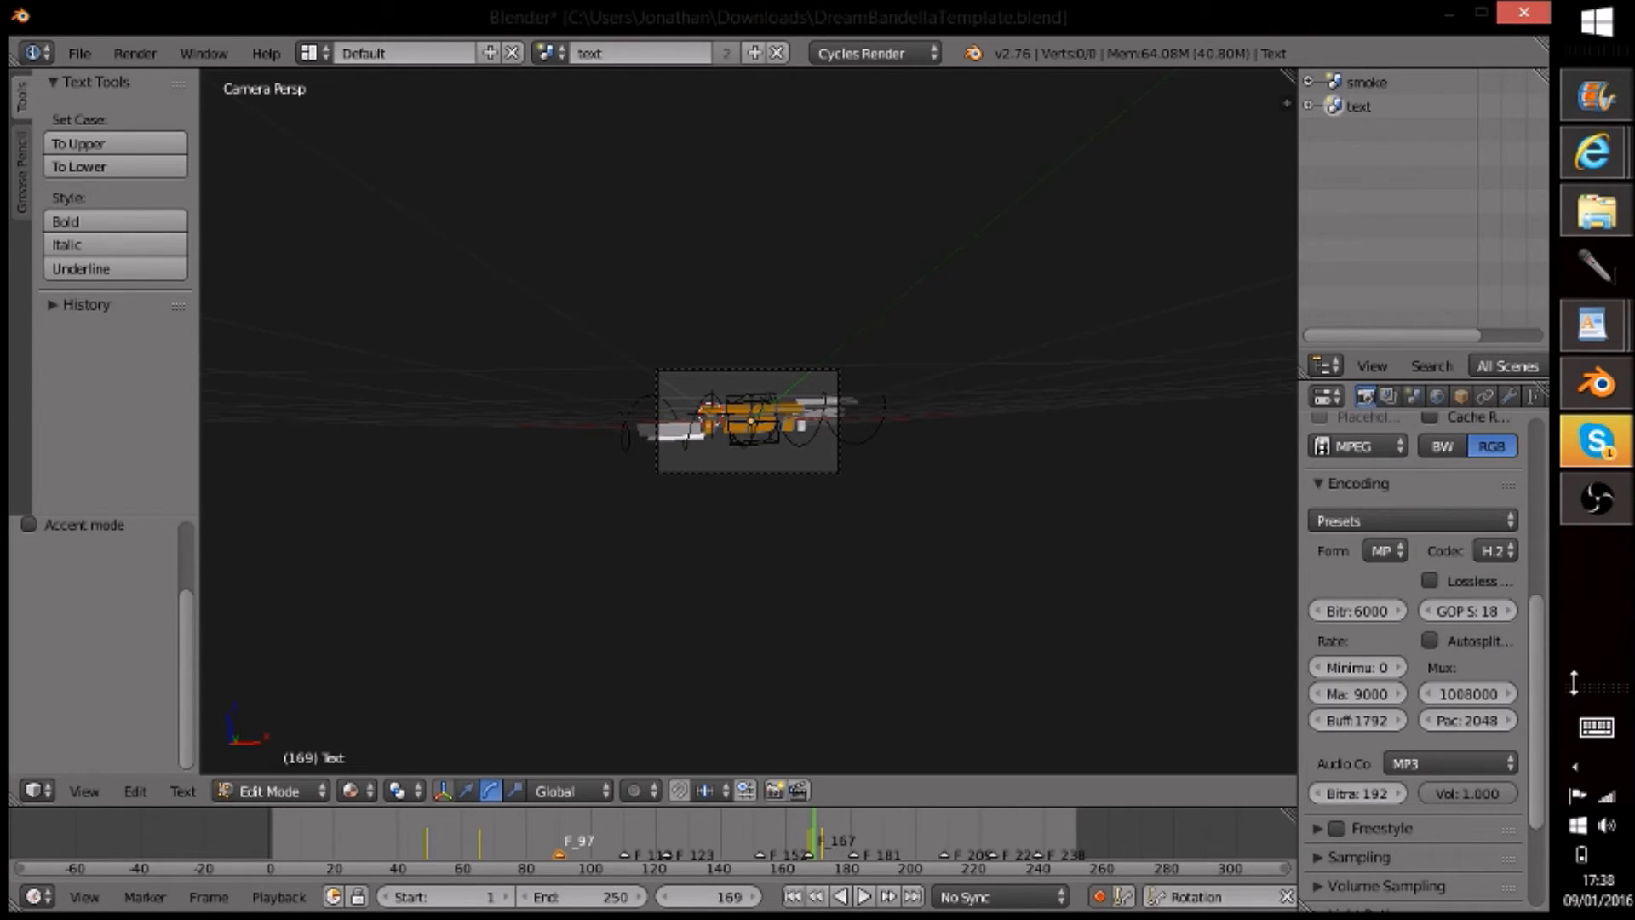
left_click_drag(1538, 660, 1537, 623)
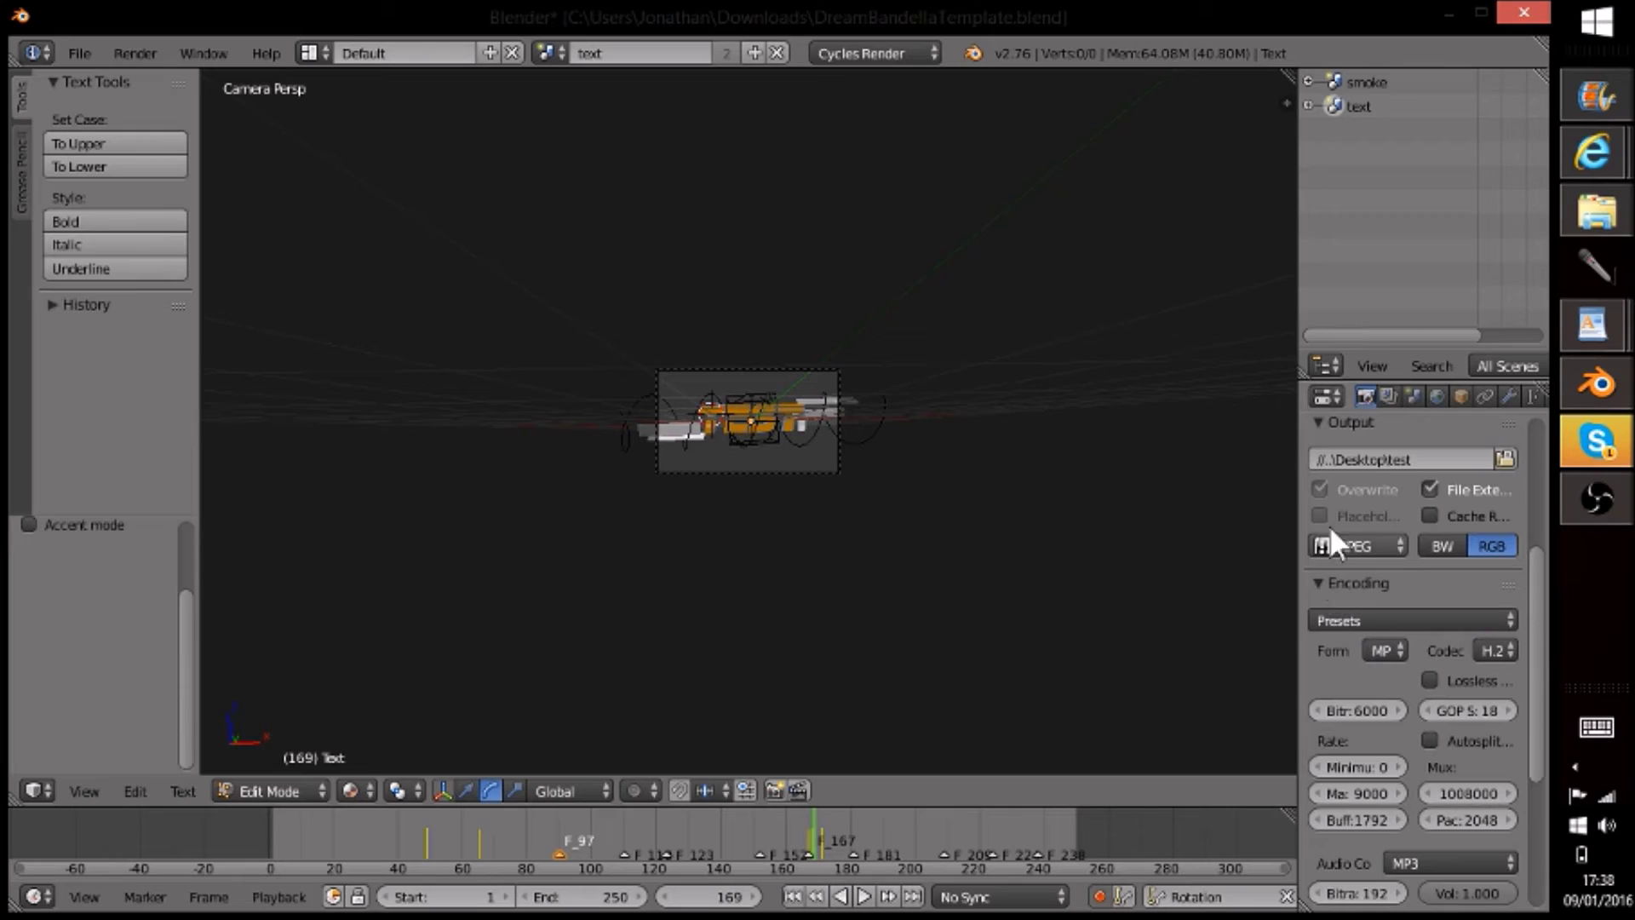
- Render the animation and cancel it partway through frame 1
left_click_drag(1527, 600, 1535, 454)
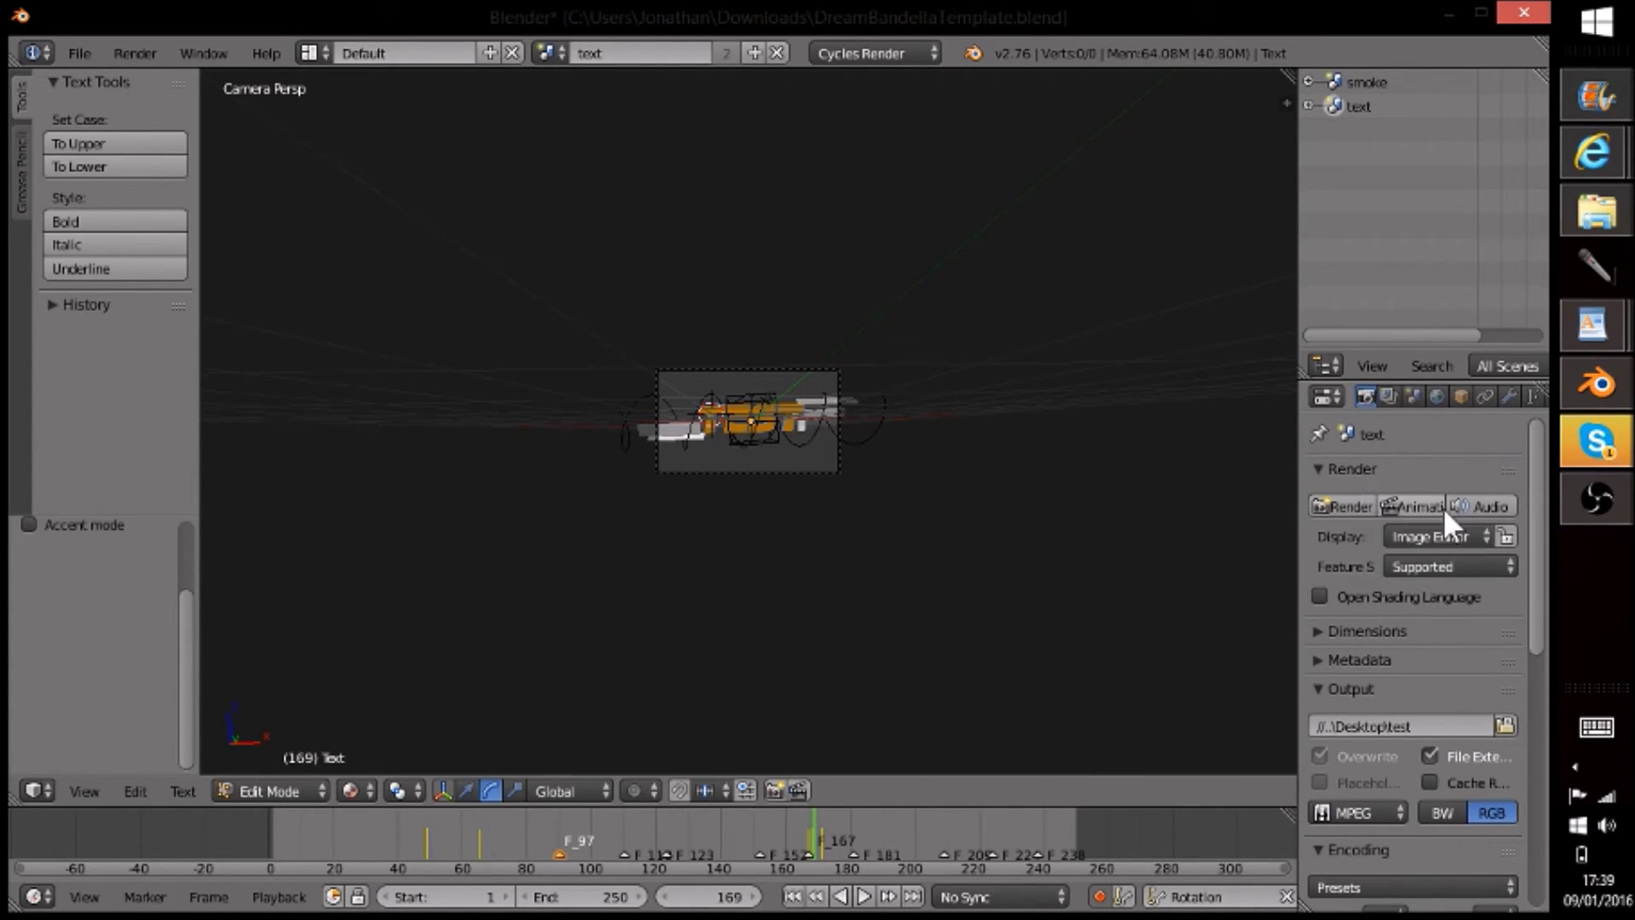
left_click(1405, 504)
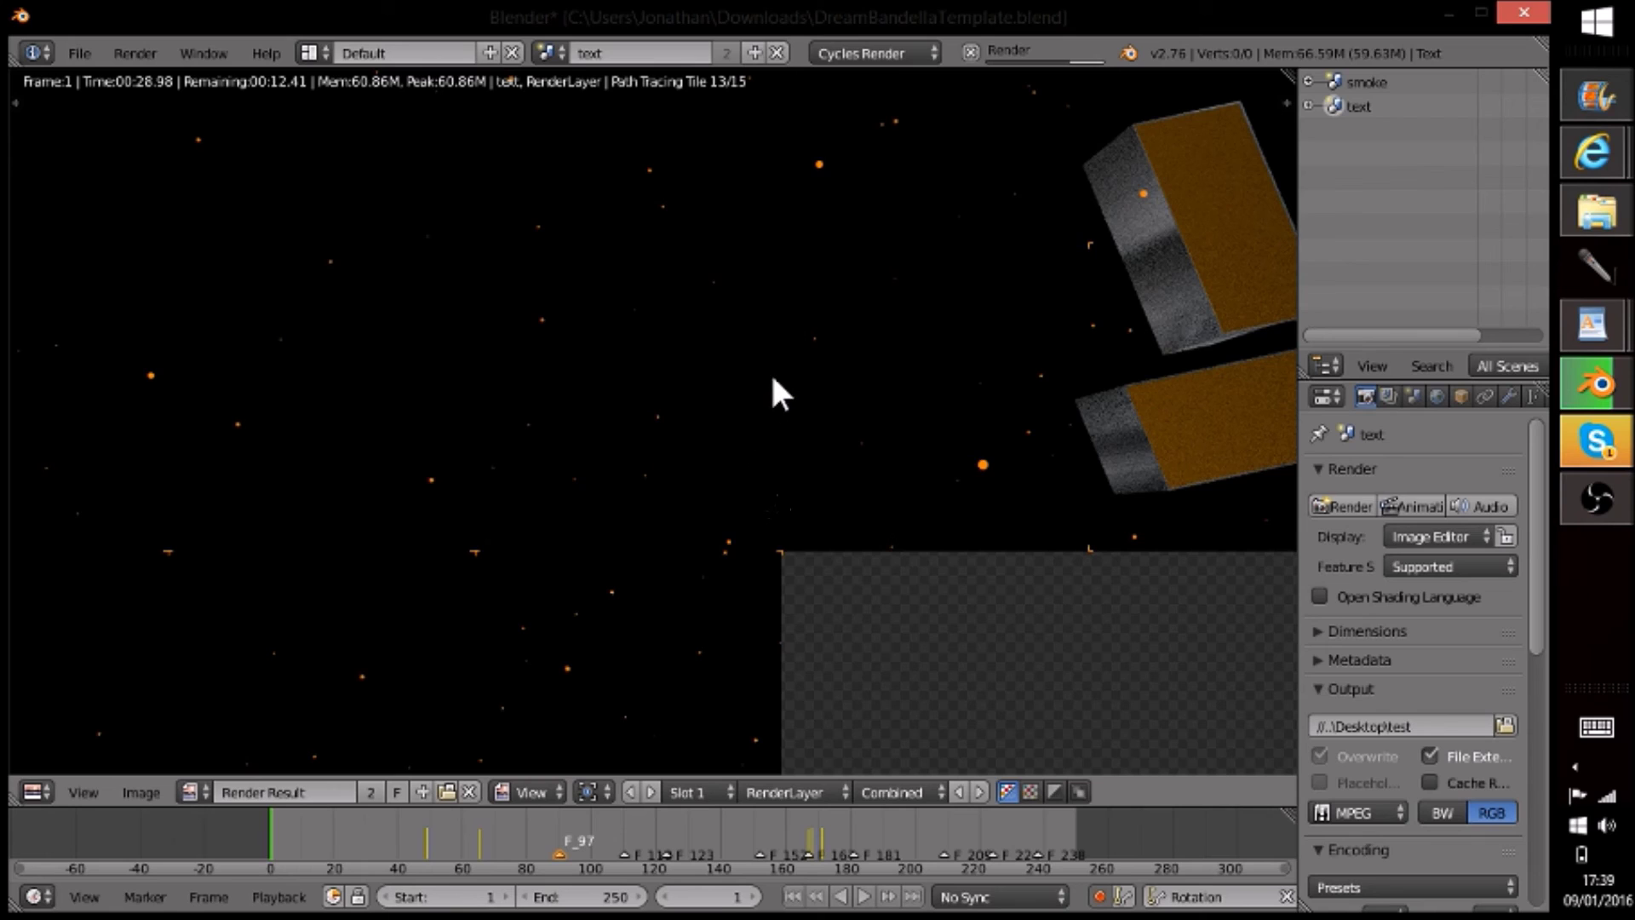
left_click(967, 49)
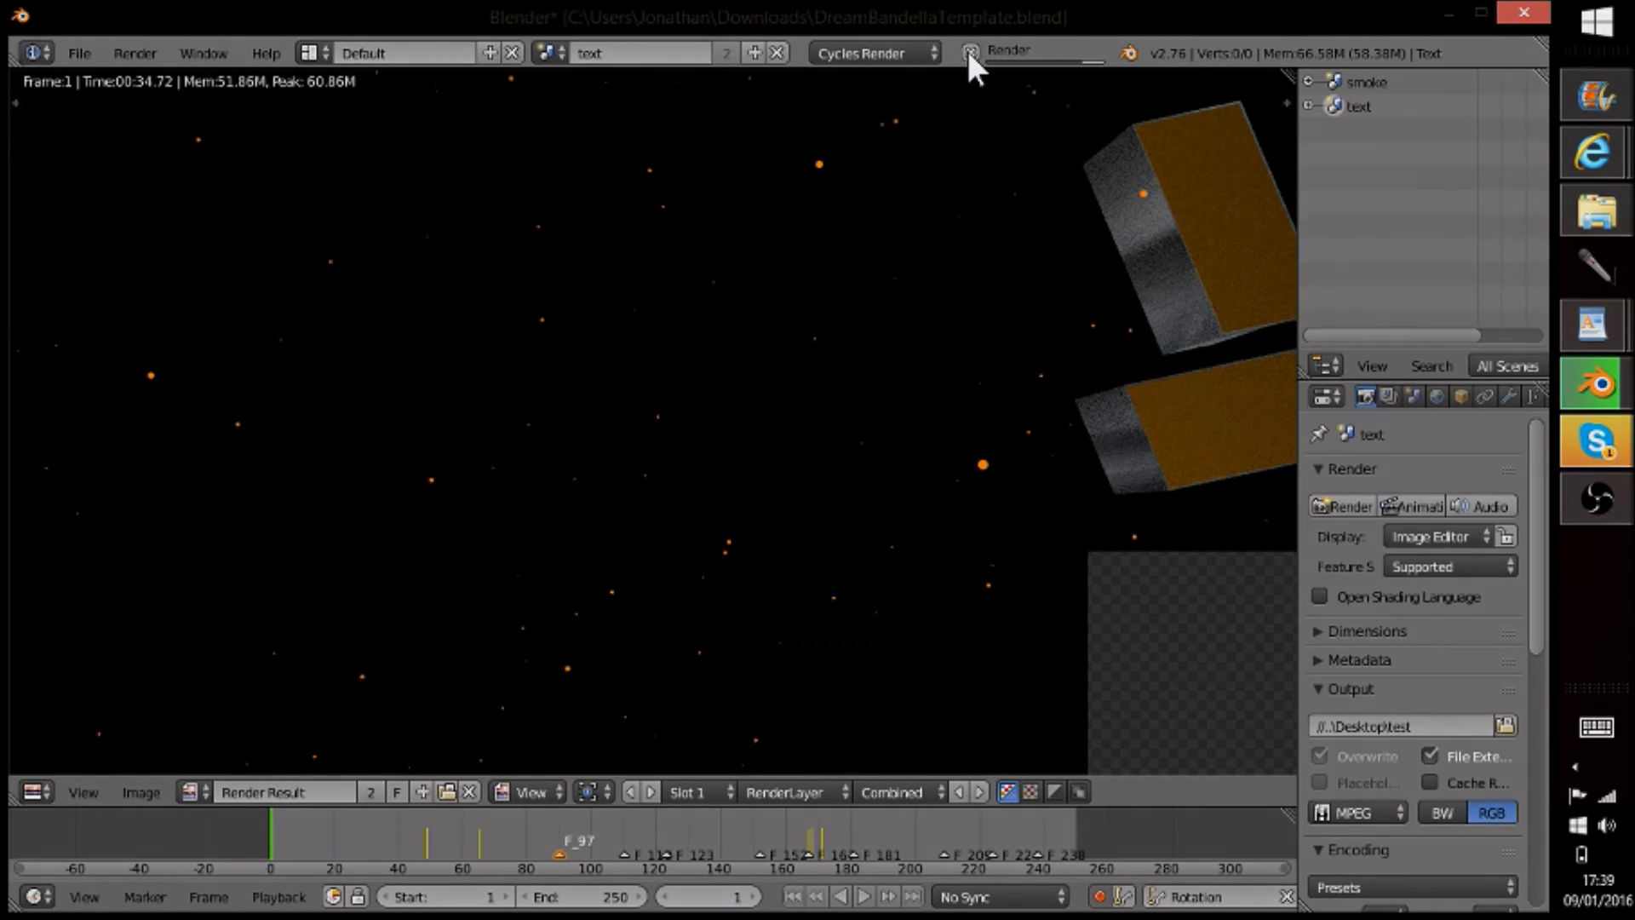